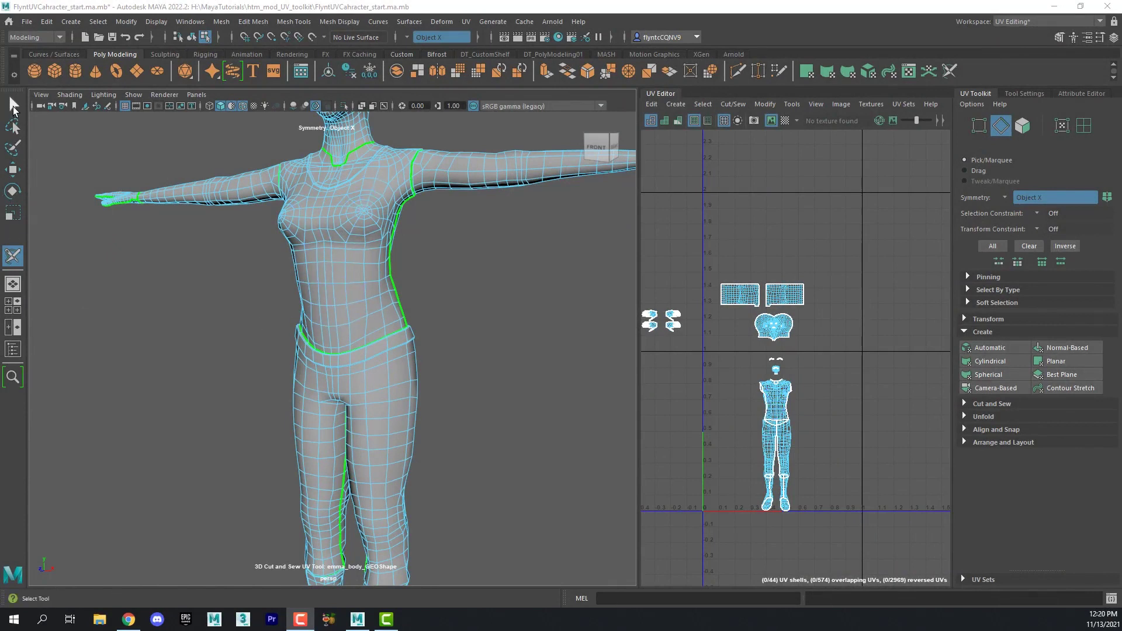
Leave seam cutting, set Symmetry to Off, and select the whole torso UV shell
left_click(13, 106)
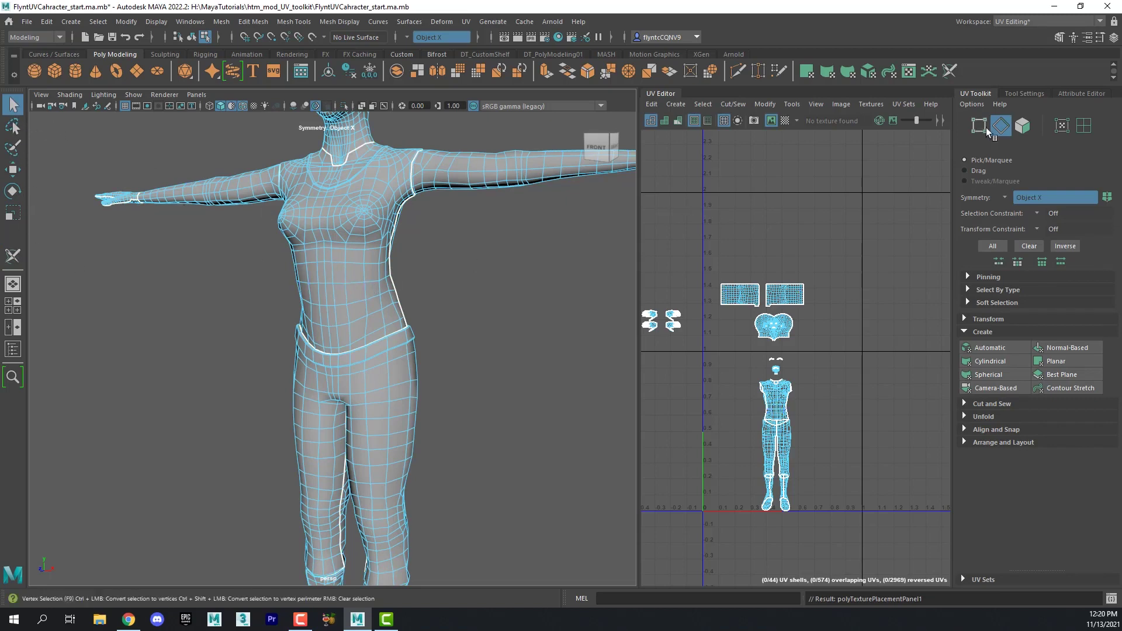
left_click(1002, 197)
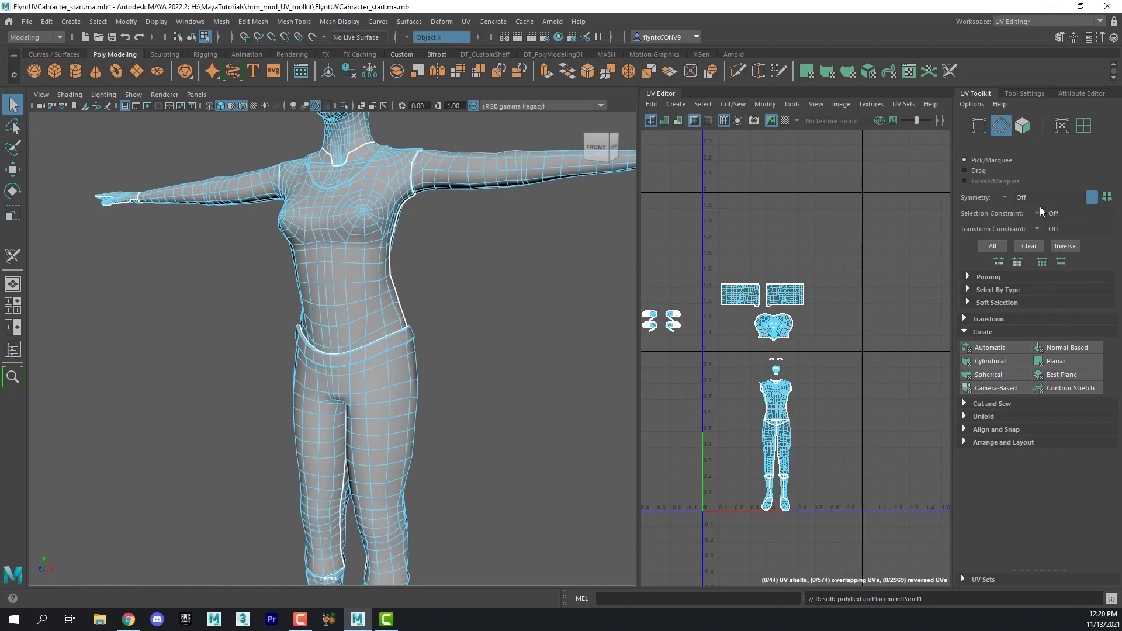
left_click(1084, 127)
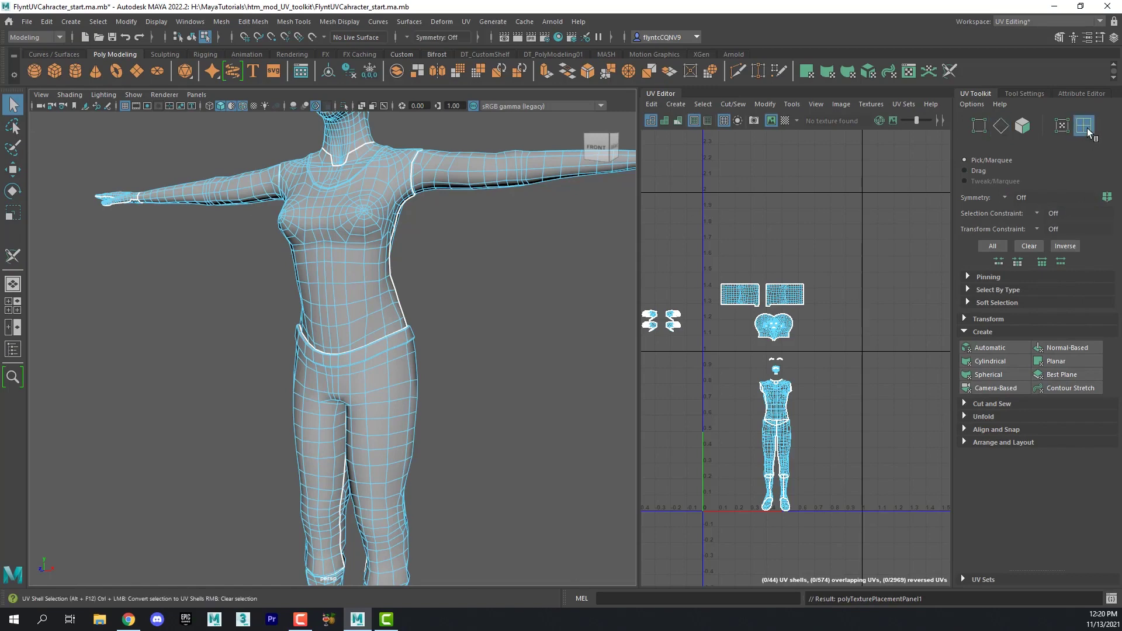
left_click(346, 297)
left_click(347, 297)
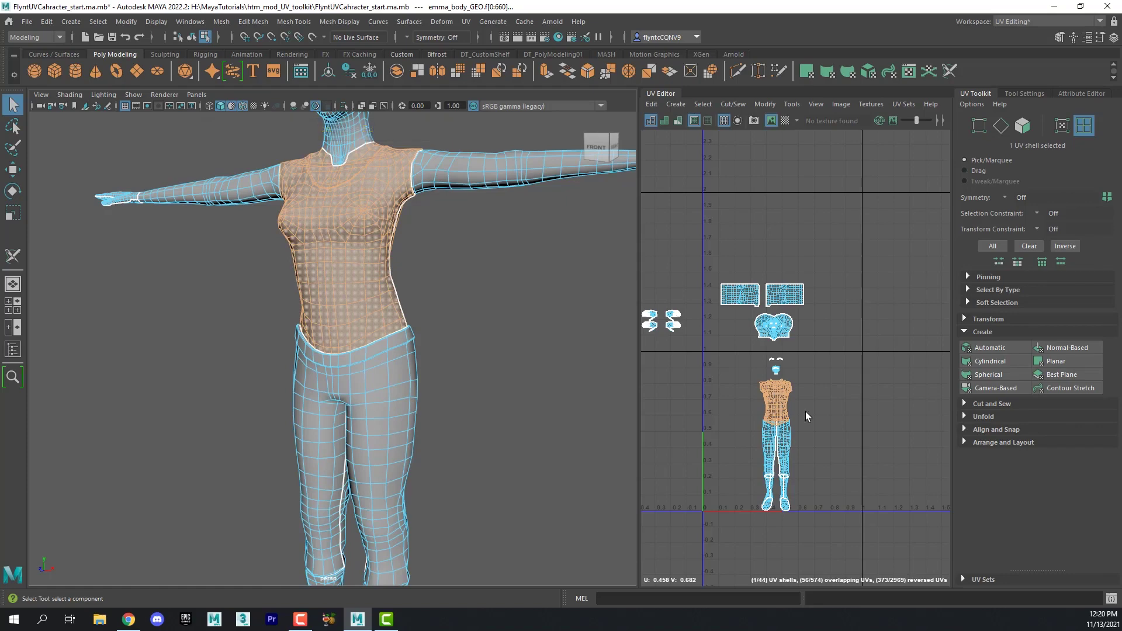
scroll(806, 411, "up", 1)
scroll(805, 411, "up", 2)
scroll(802, 412, "up", 1)
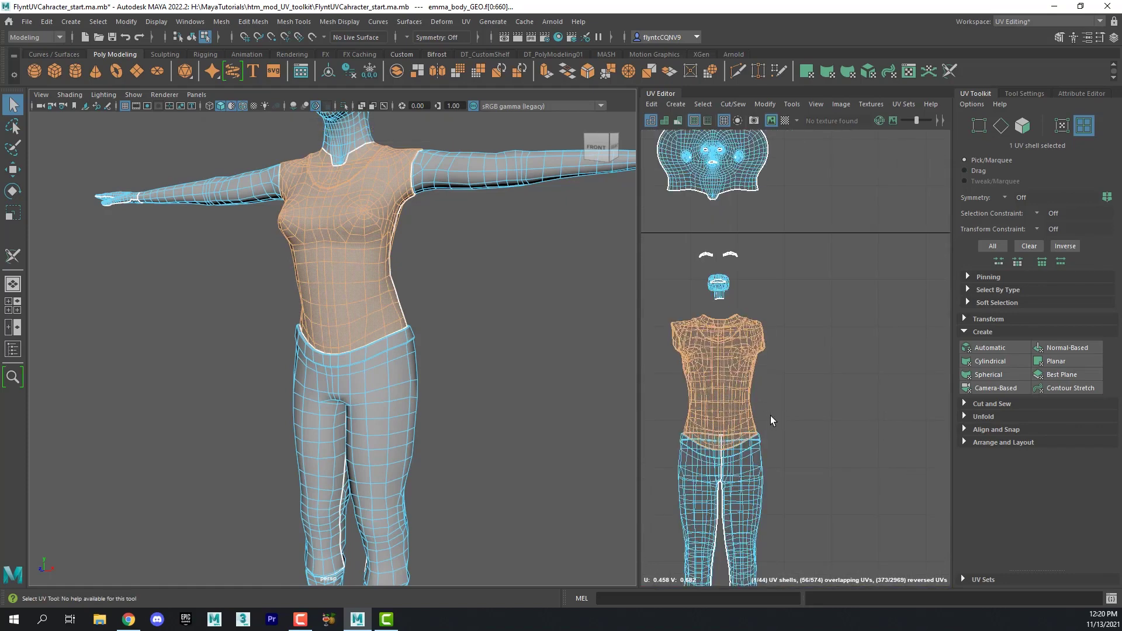
Frame the torso shell, widen the UV Editor and unfold the torso shell flat
key("f")
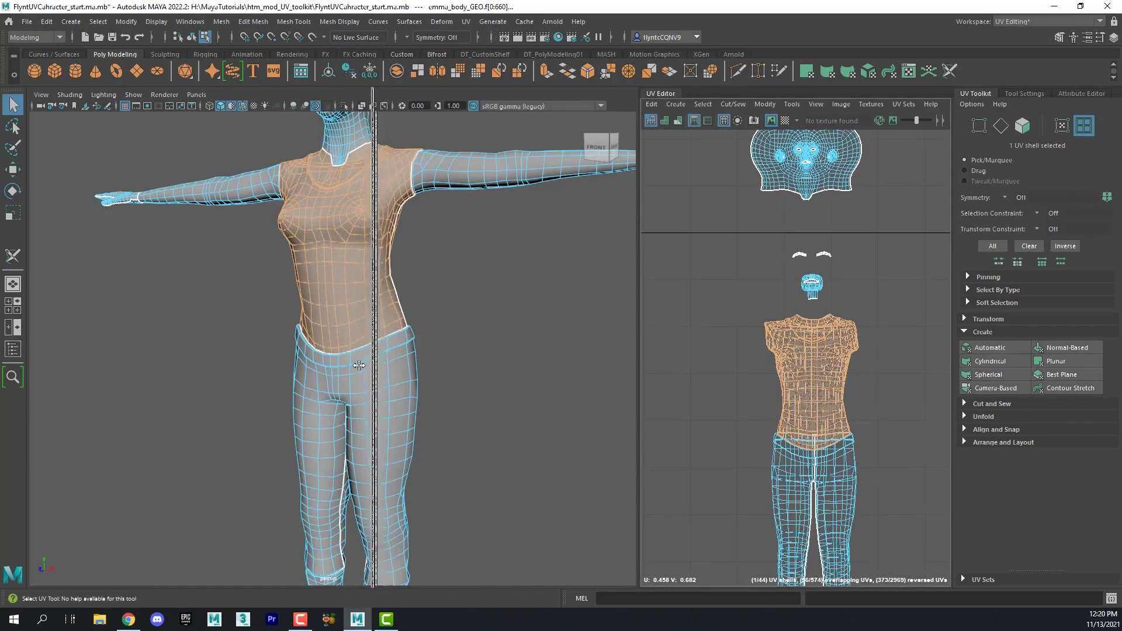
left_click_drag(641, 367, 331, 368)
scroll(692, 395, "up", 1)
scroll(703, 401, "up", 1)
scroll(704, 400, "down", 1)
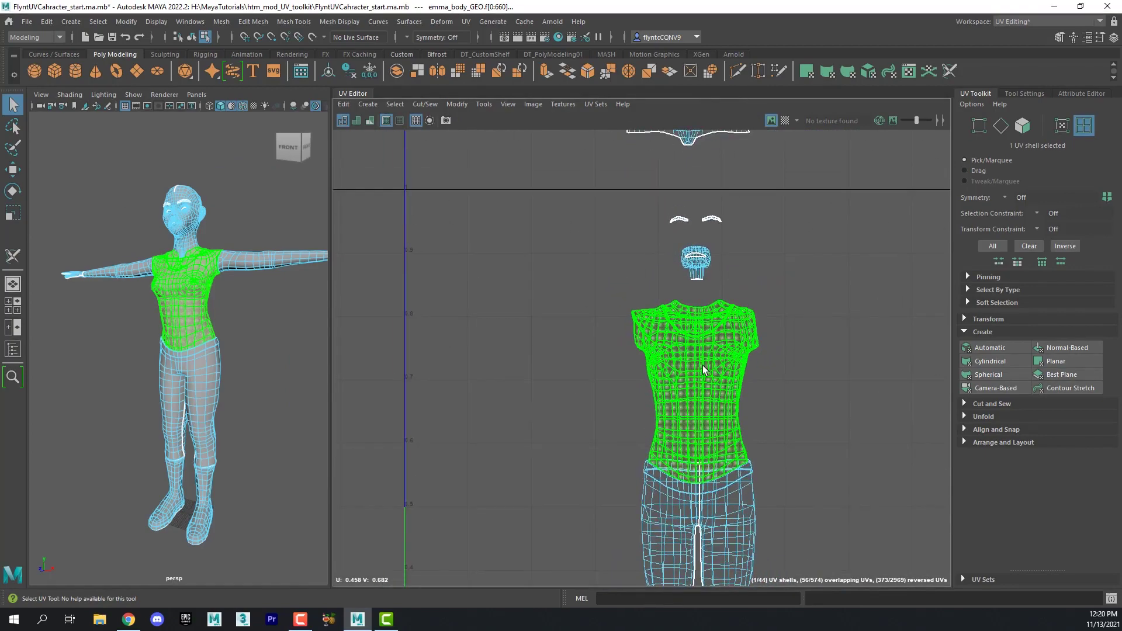
scroll(685, 327, "down", 1)
left_click(685, 327)
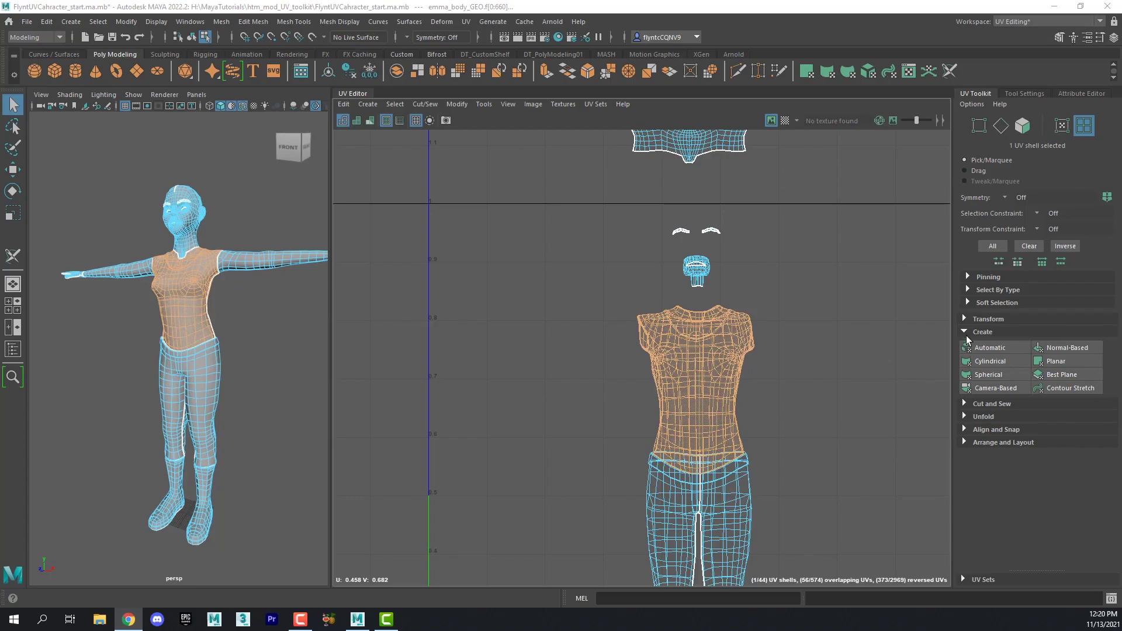
left_click(965, 416)
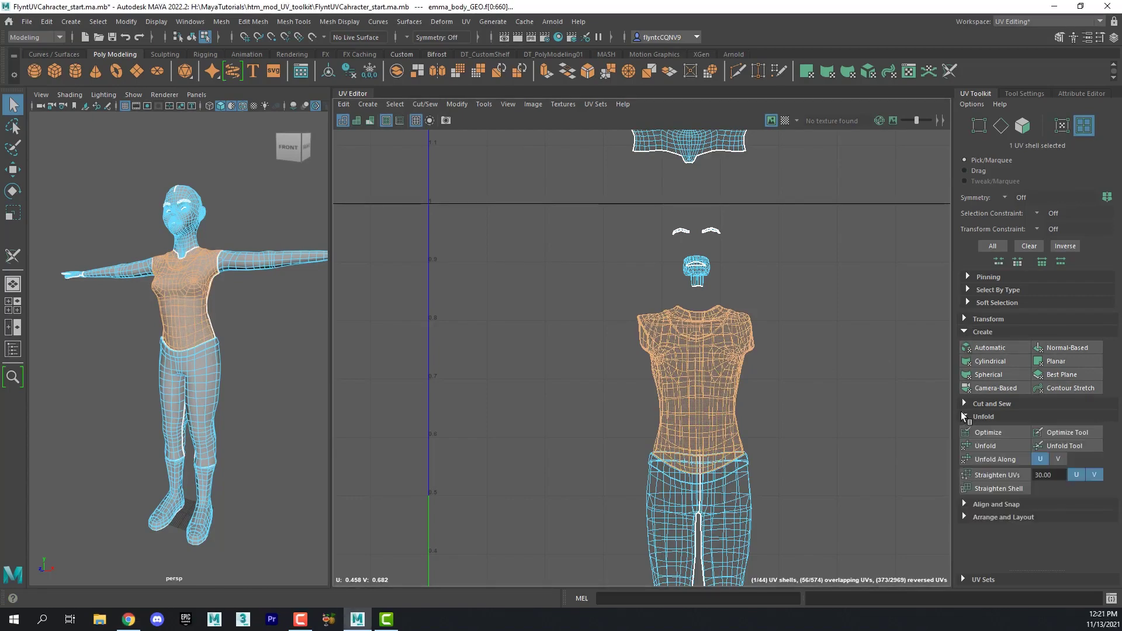
left_click(986, 448)
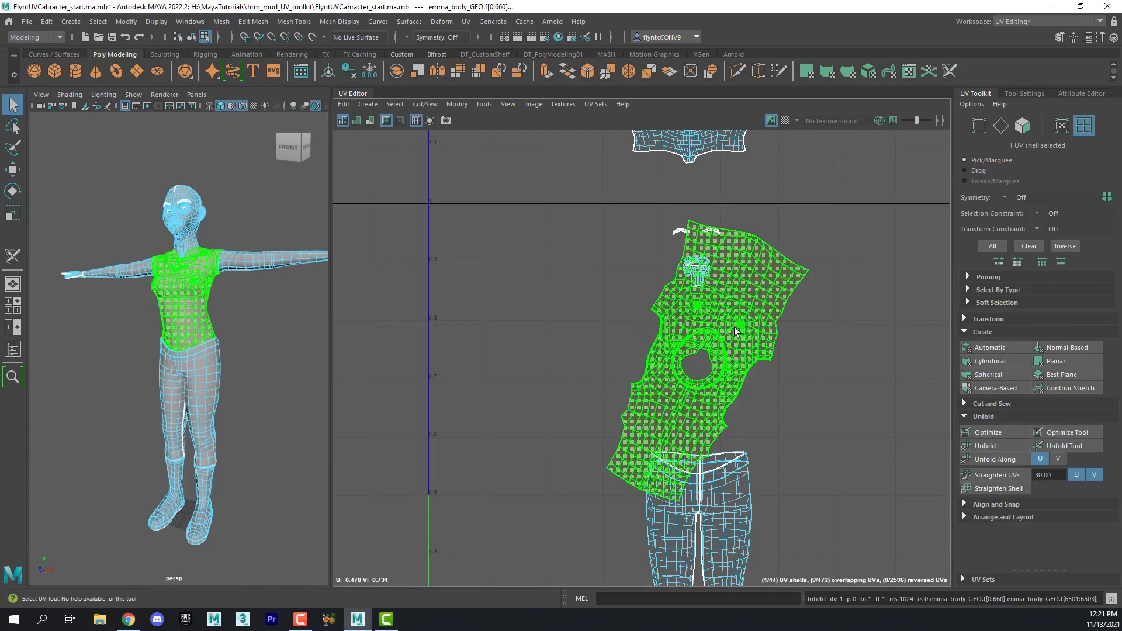
Move the unfolded torso shell left, clear of the head pieces, then deselect it
key("w")
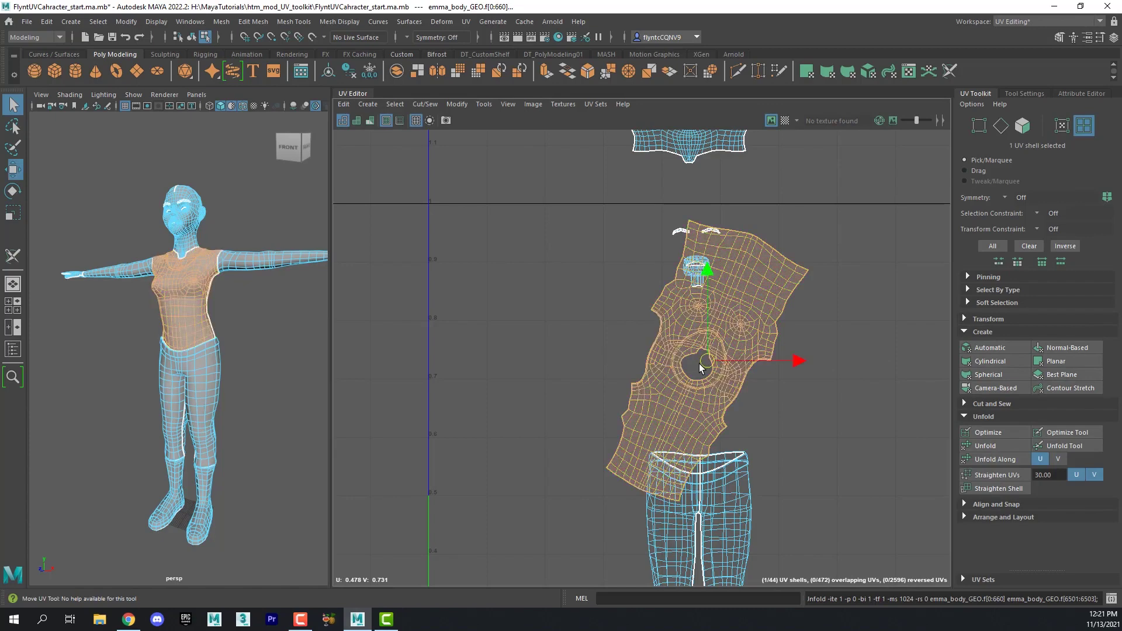
left_click_drag(727, 359, 576, 366)
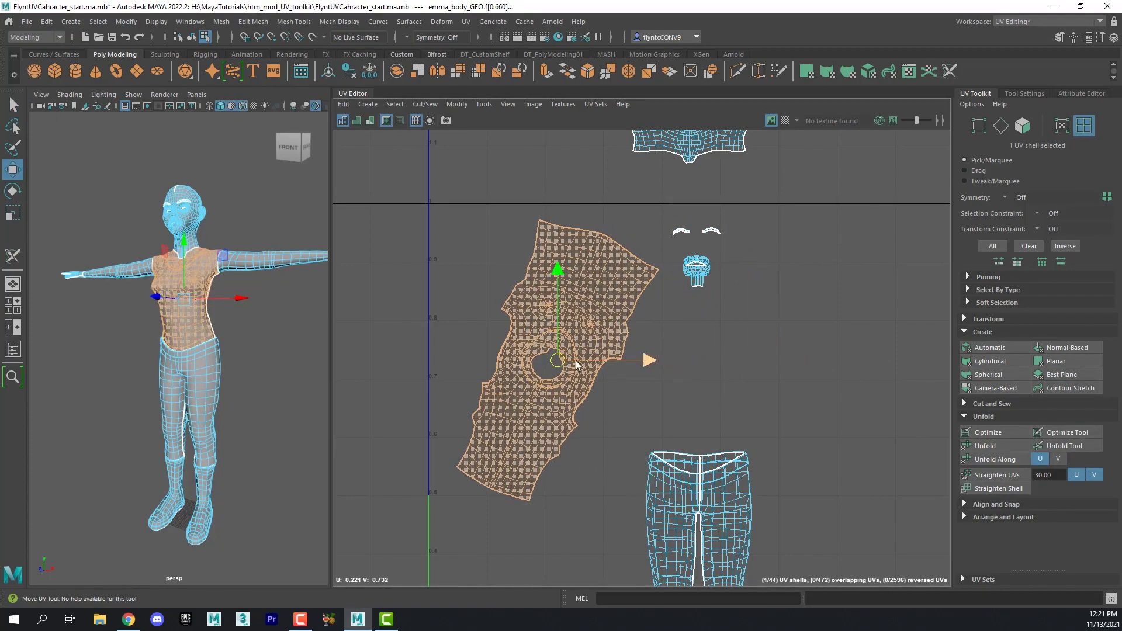
left_click(686, 346)
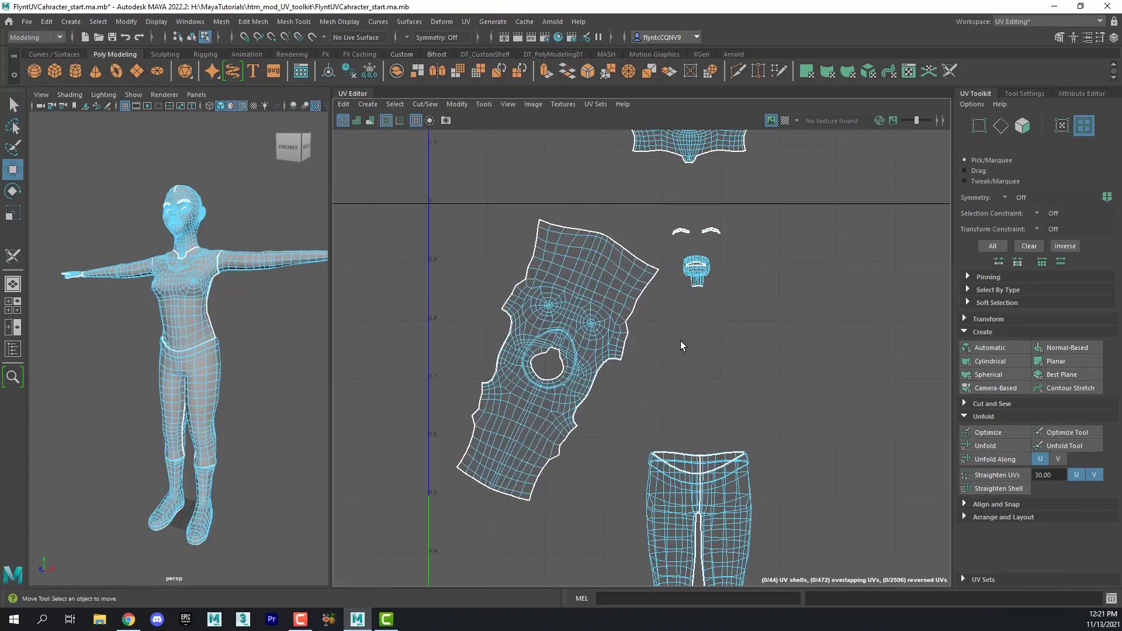
left_click(1001, 126)
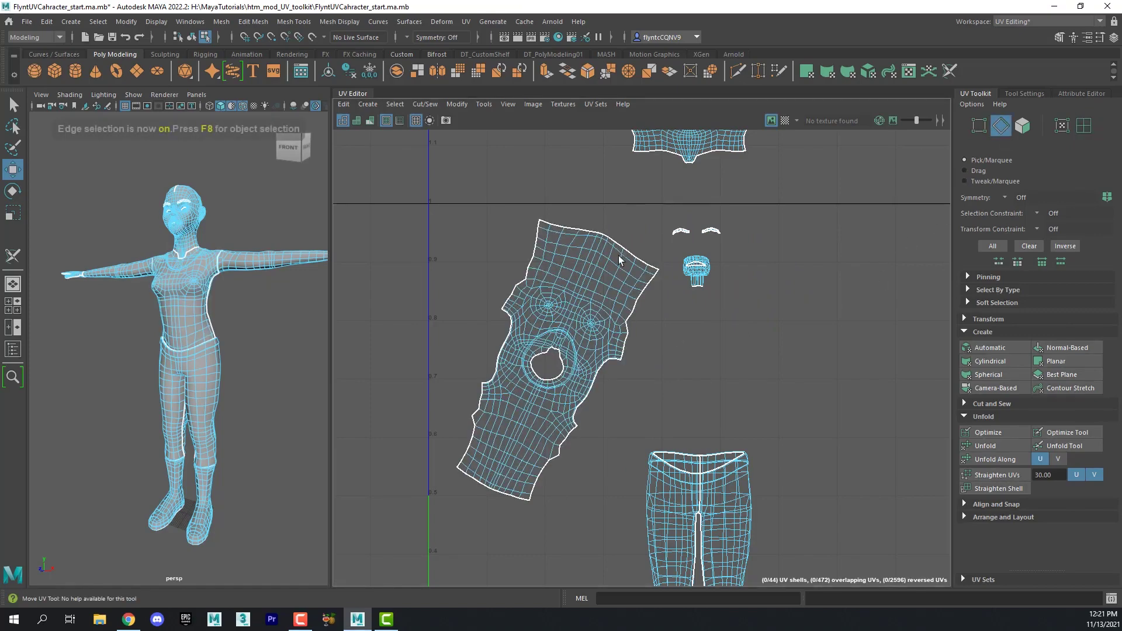
scroll(554, 349, "up", 2)
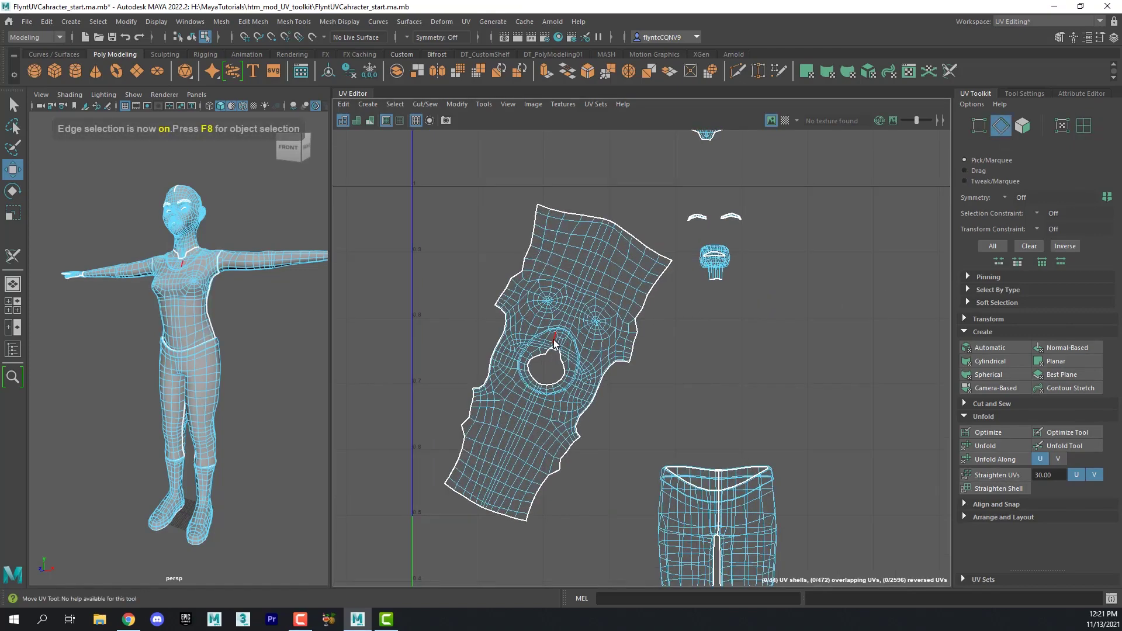
scroll(554, 349, "up", 2)
Orient the torso shell upright to a picked reference edge using Orient to Edges
left_click(594, 255)
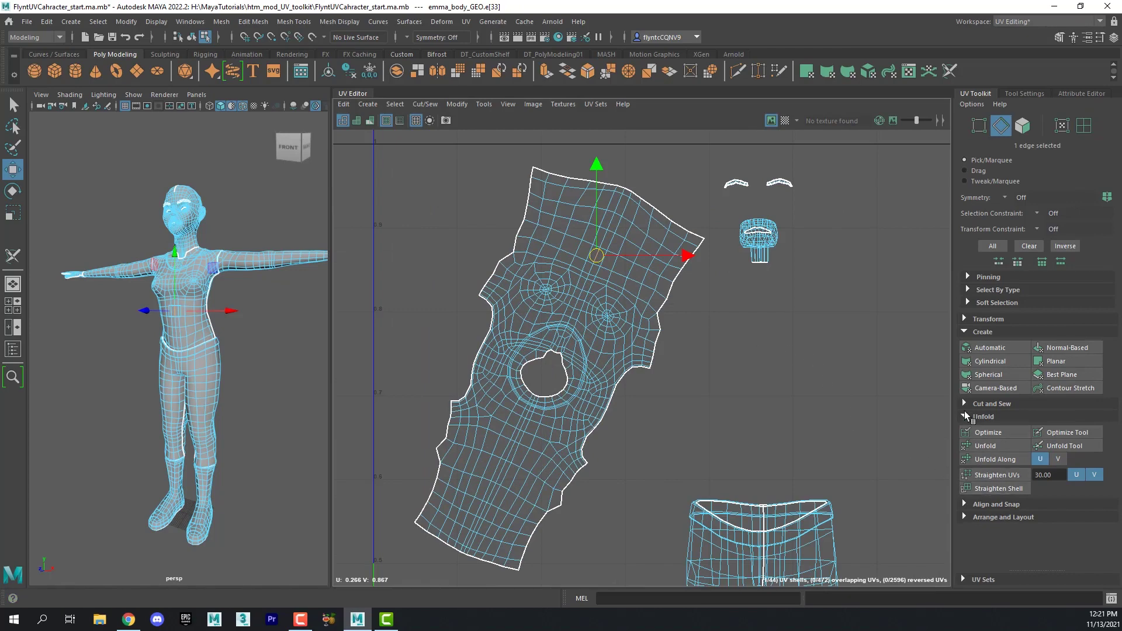
left_click(964, 503)
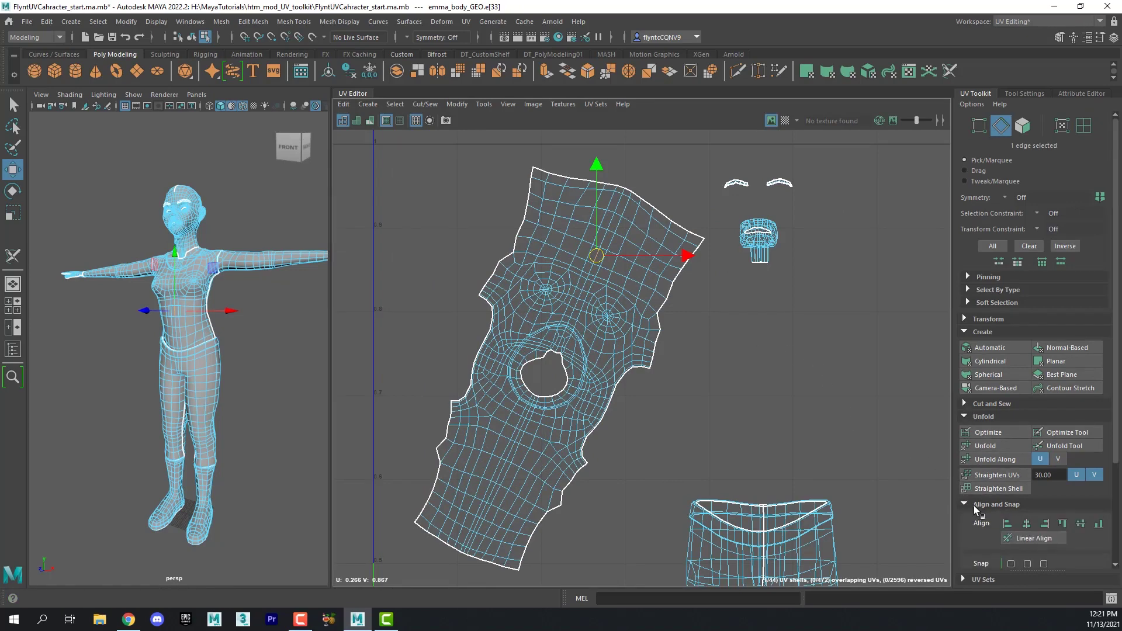
left_click(964, 561)
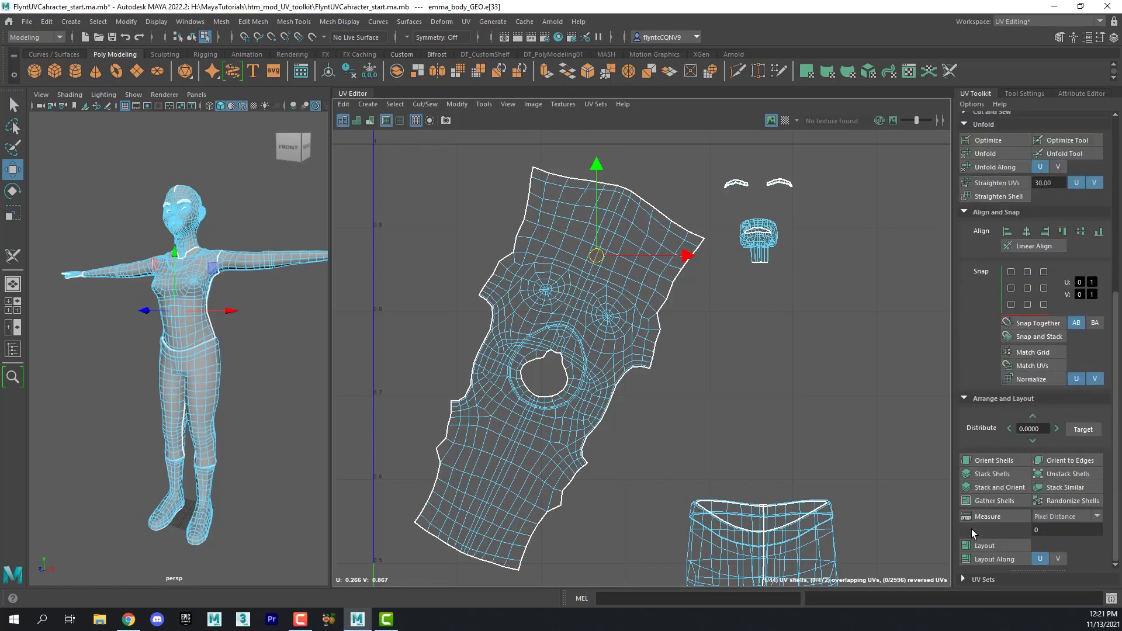
left_click(1068, 464)
scroll(741, 450, "down", 3)
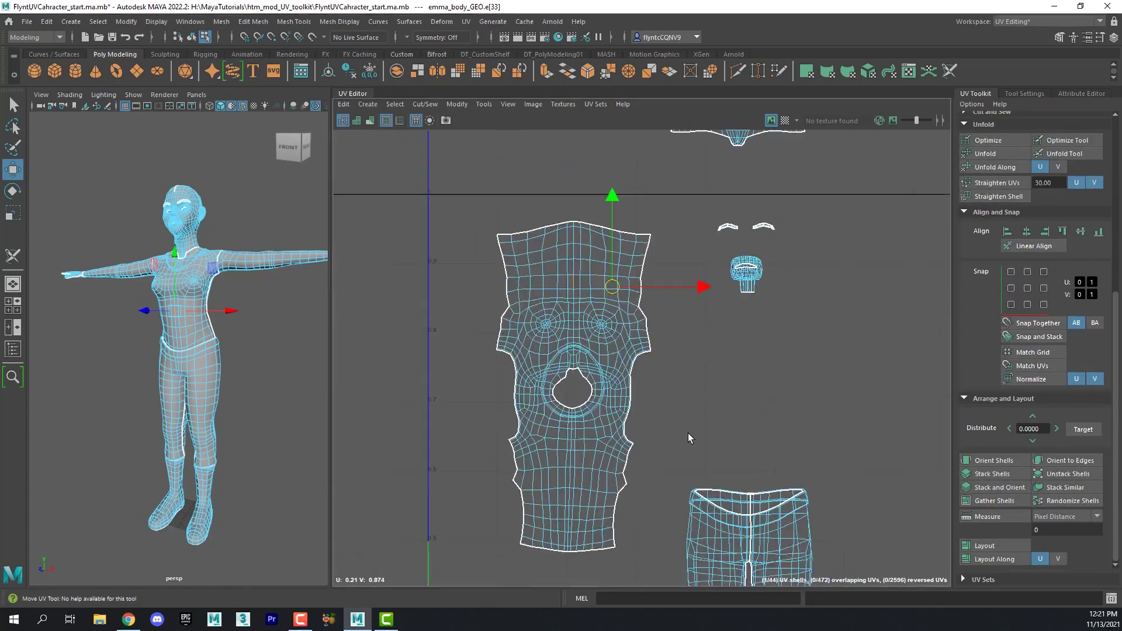
scroll(689, 434, "down", 2)
Undo a stray stretched move and shift the whole torso shell left of the legs
left_click_drag(657, 374, 495, 376)
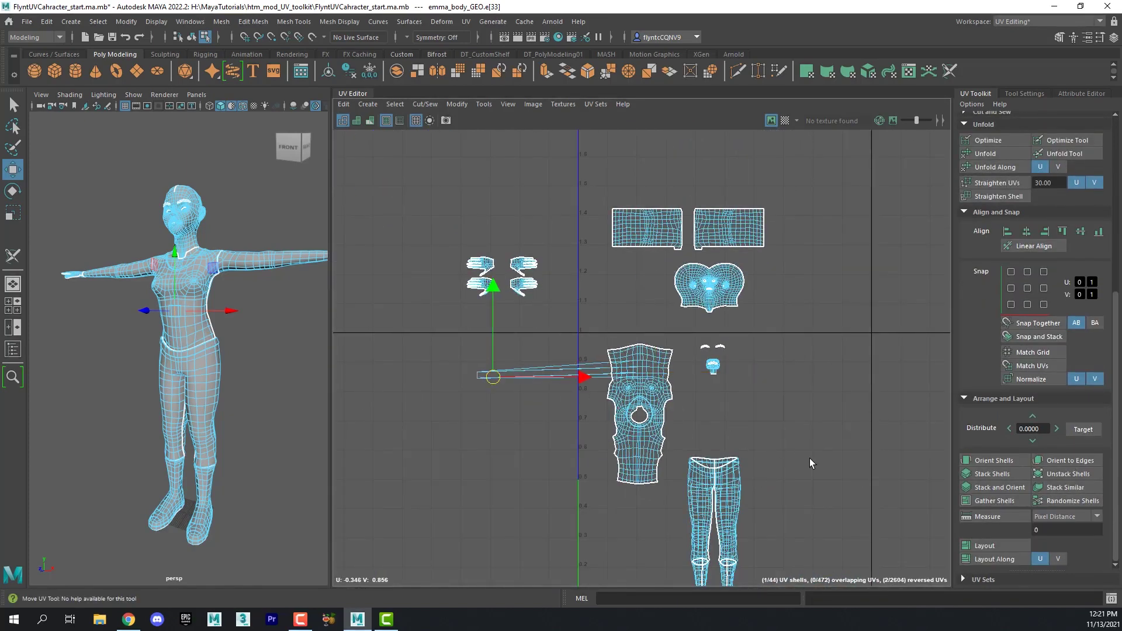
key("ctrl+z")
scroll(1116, 327, "up", 5)
left_click(1083, 120)
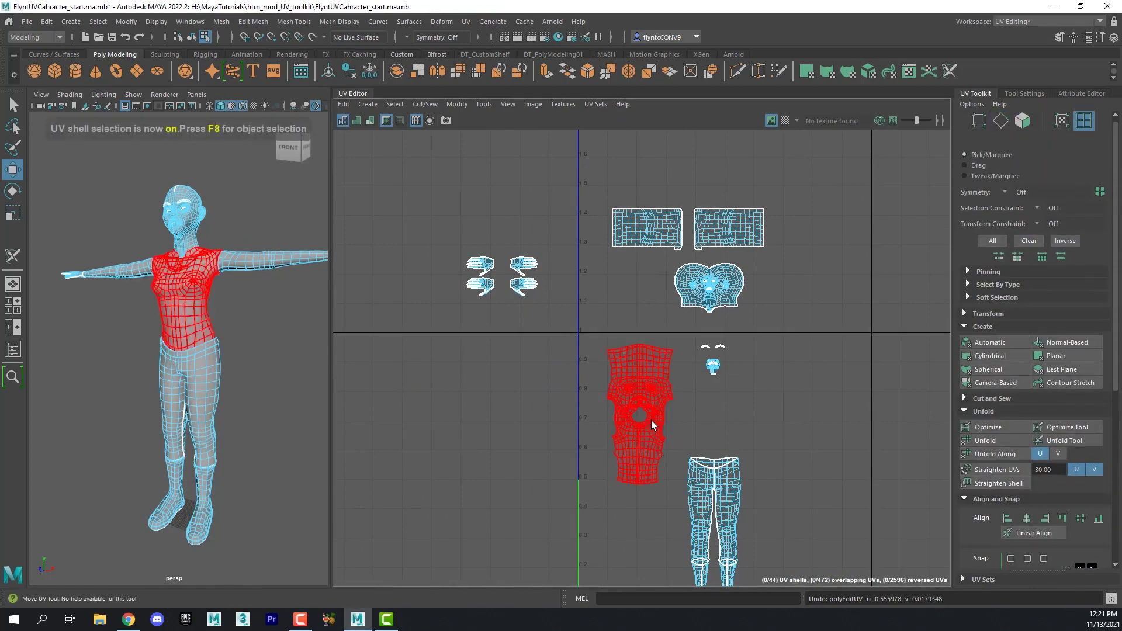
left_click(651, 420)
left_click_drag(729, 416, 574, 416)
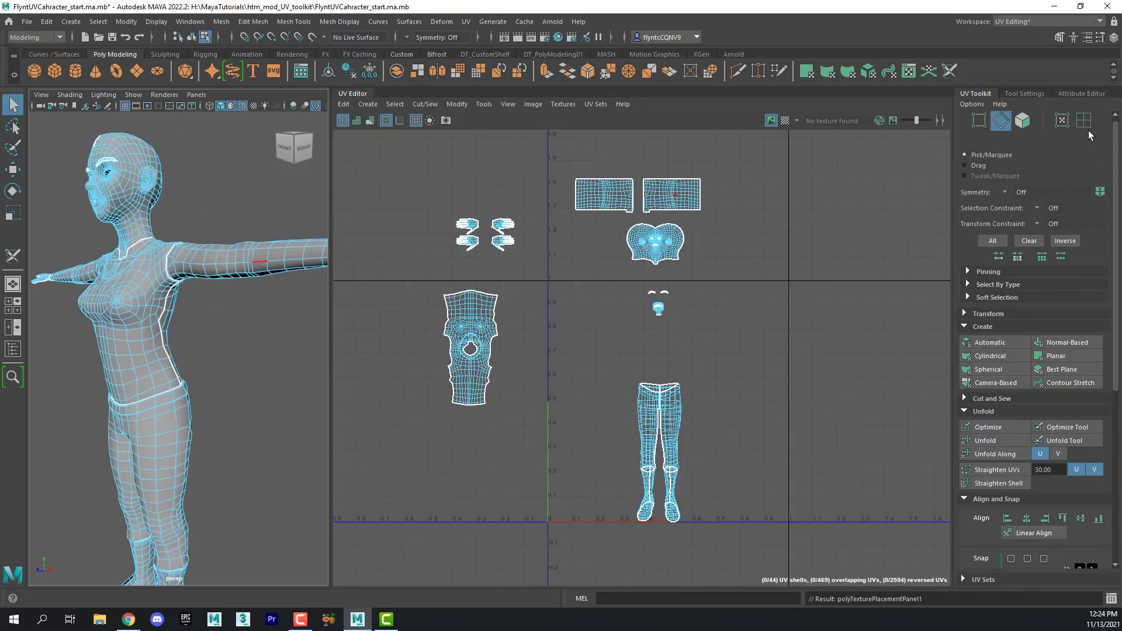
Select the legs UV shell and unfold it flat
left_click(1086, 125)
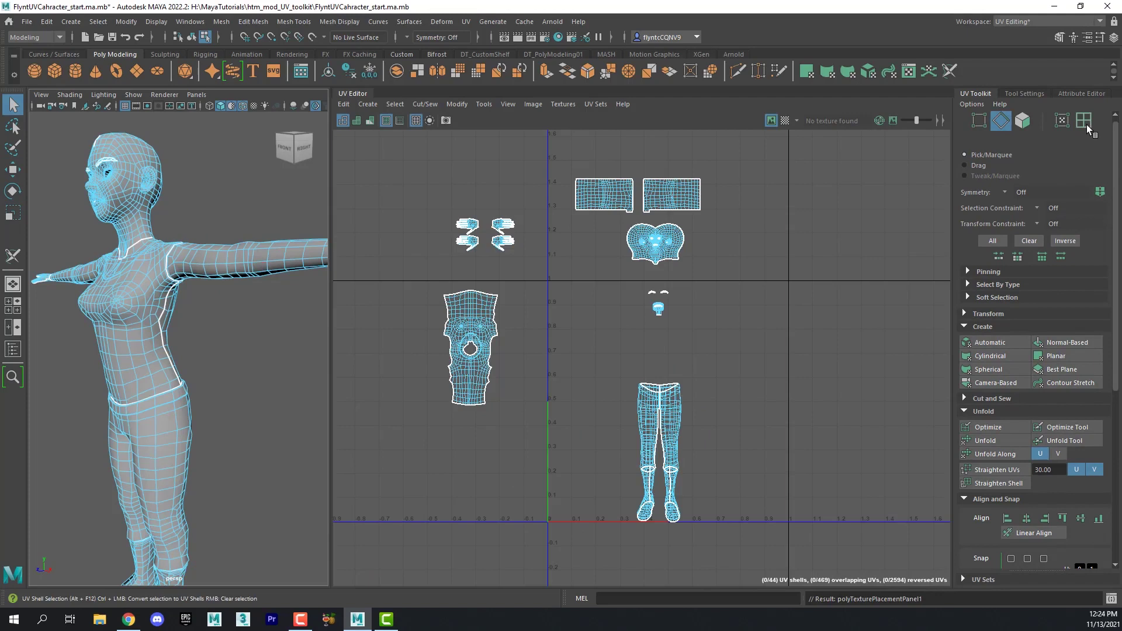
left_click(675, 420)
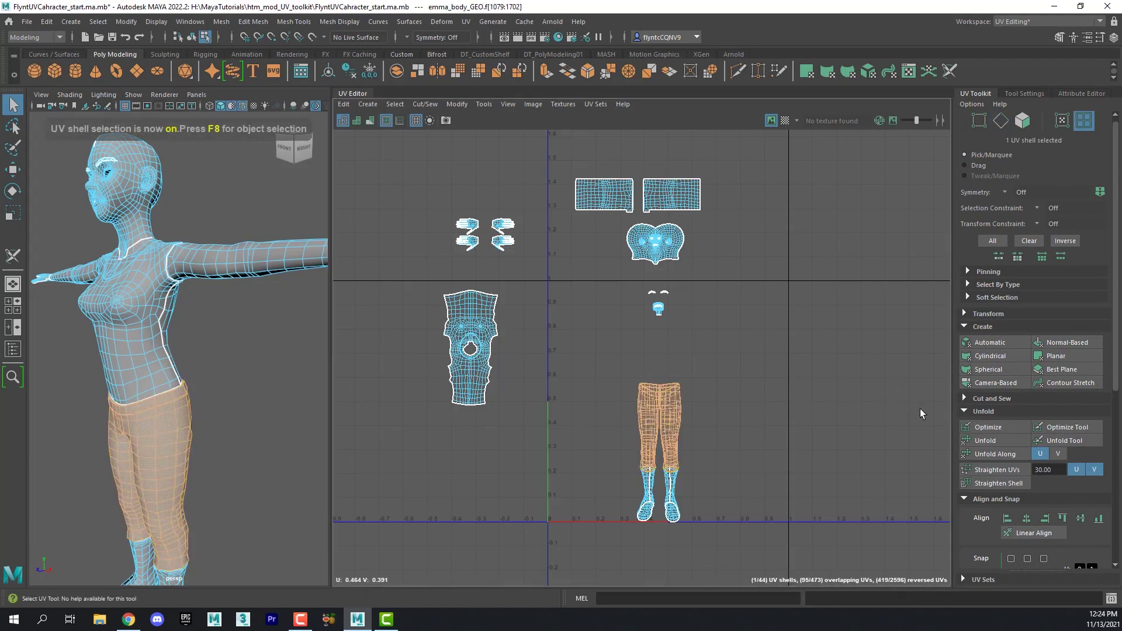
left_click(965, 412)
left_click(987, 442)
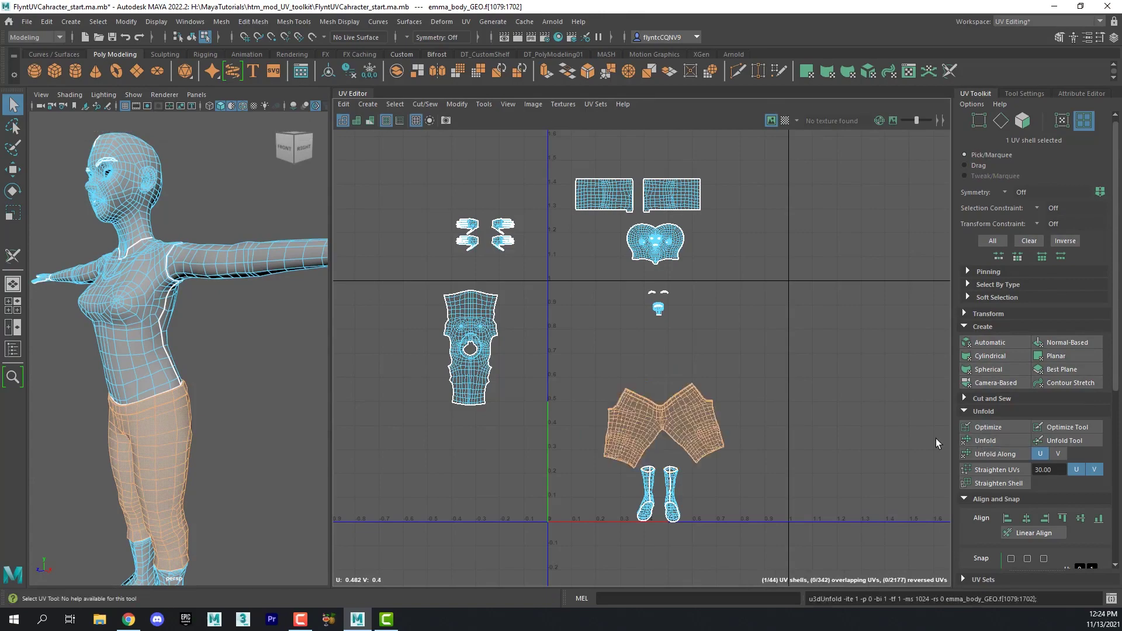
scroll(674, 427, "down", 1)
scroll(674, 426, "up", 3)
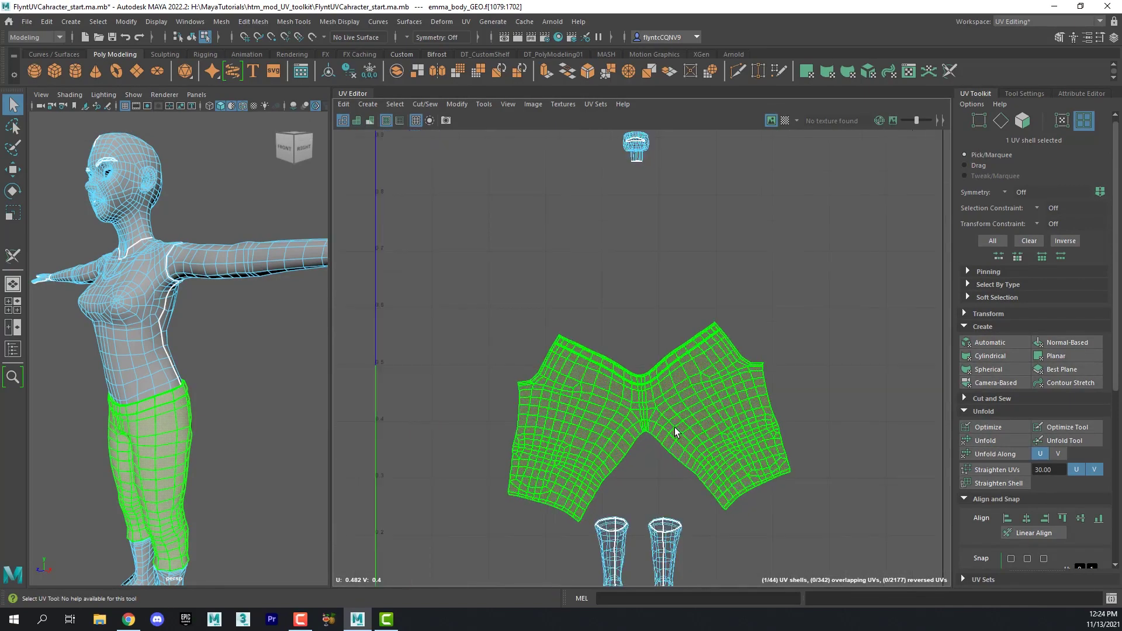
scroll(674, 427, "down", 1)
scroll(675, 427, "down", 2)
scroll(674, 427, "down", 1)
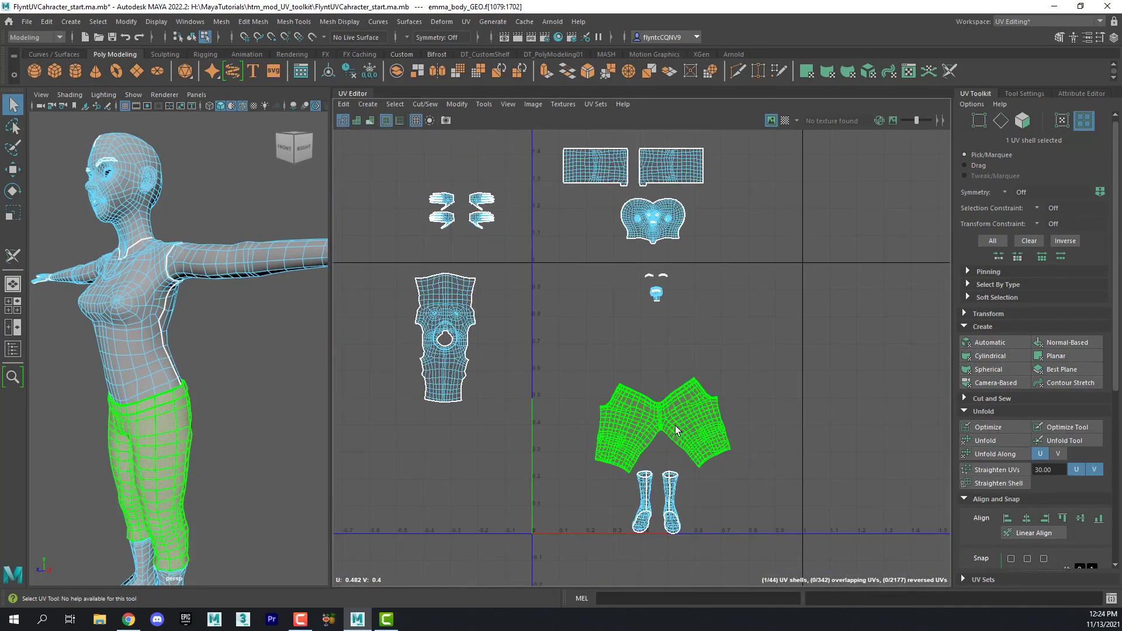
Move the pants shell up and to the right, away from the boot shells
left_click(675, 425)
key("w")
left_click_drag(675, 425, 745, 342)
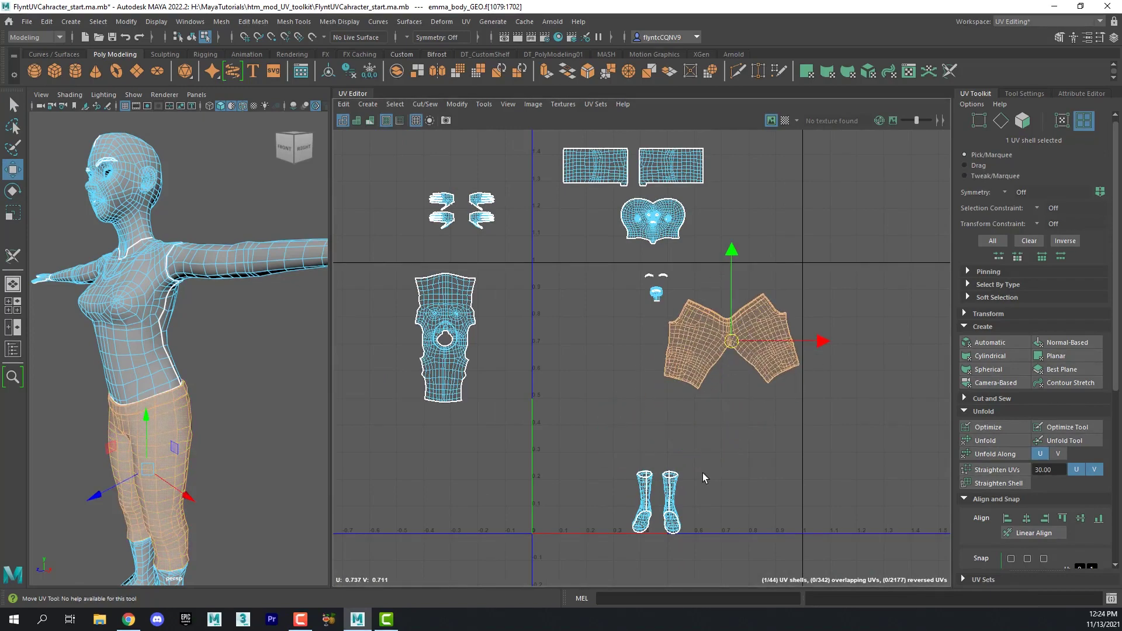
Unfold both boot shells and the two sole shells, moving the soles up beside the others
left_click(671, 496)
left_click(987, 440)
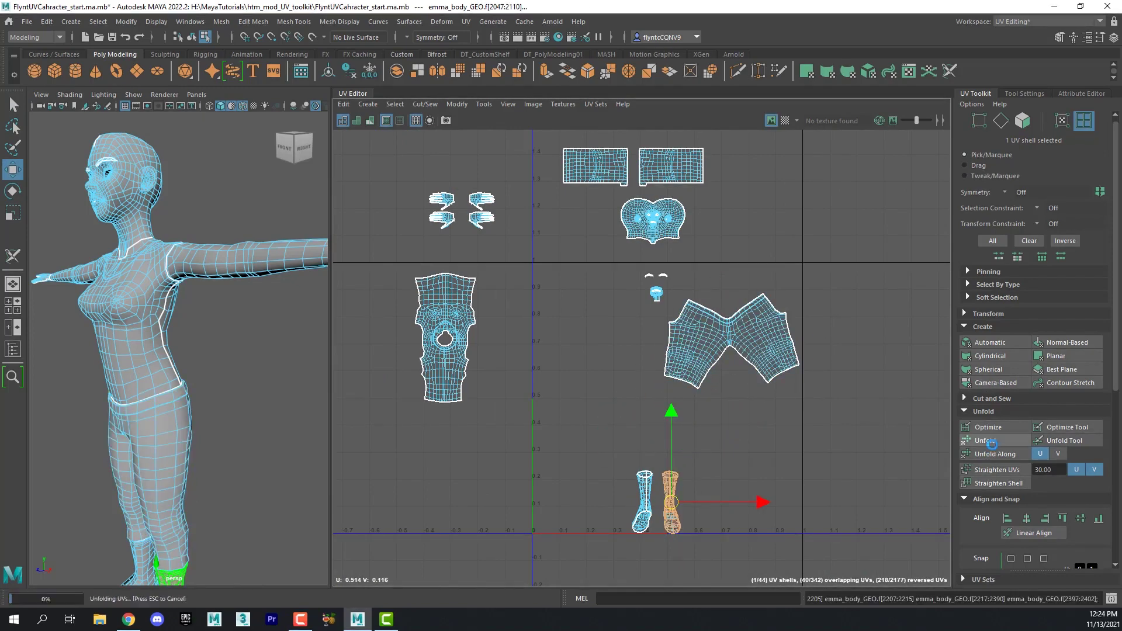
left_click(642, 500)
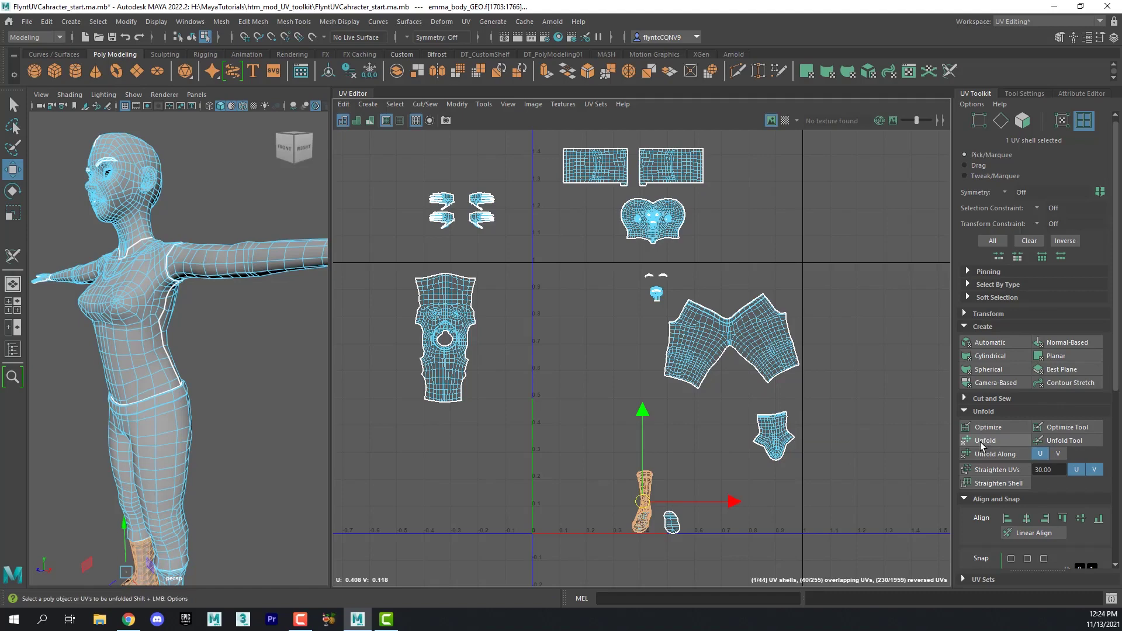
left_click(980, 441)
left_click_drag(642, 502, 704, 450)
left_click(672, 523)
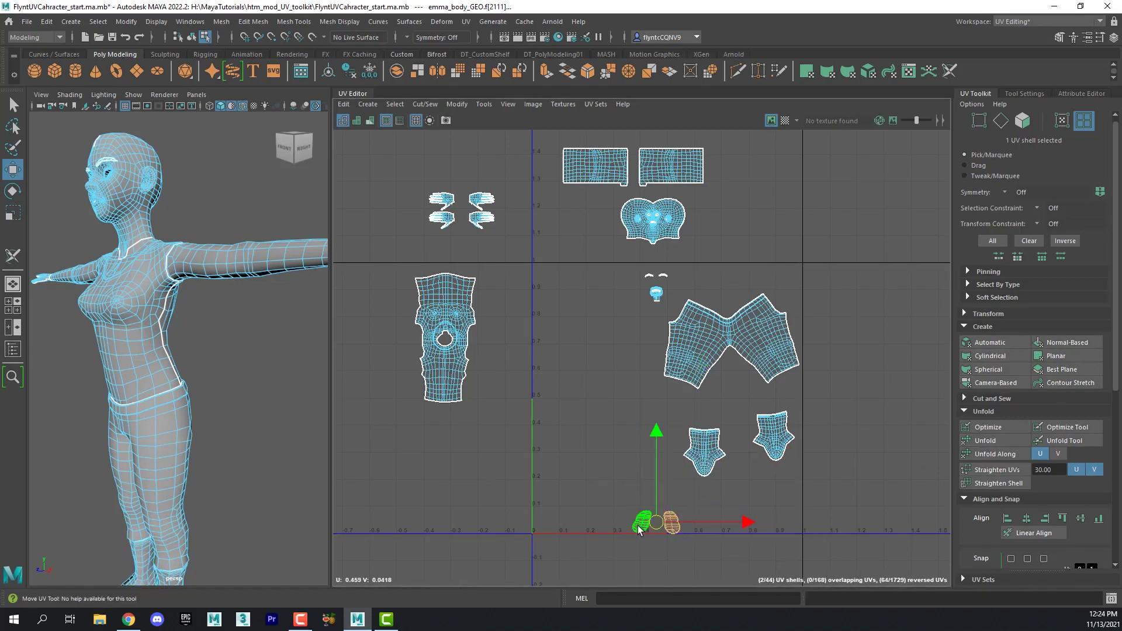
left_click(987, 440)
left_click_drag(649, 525, 607, 404)
left_click(628, 462)
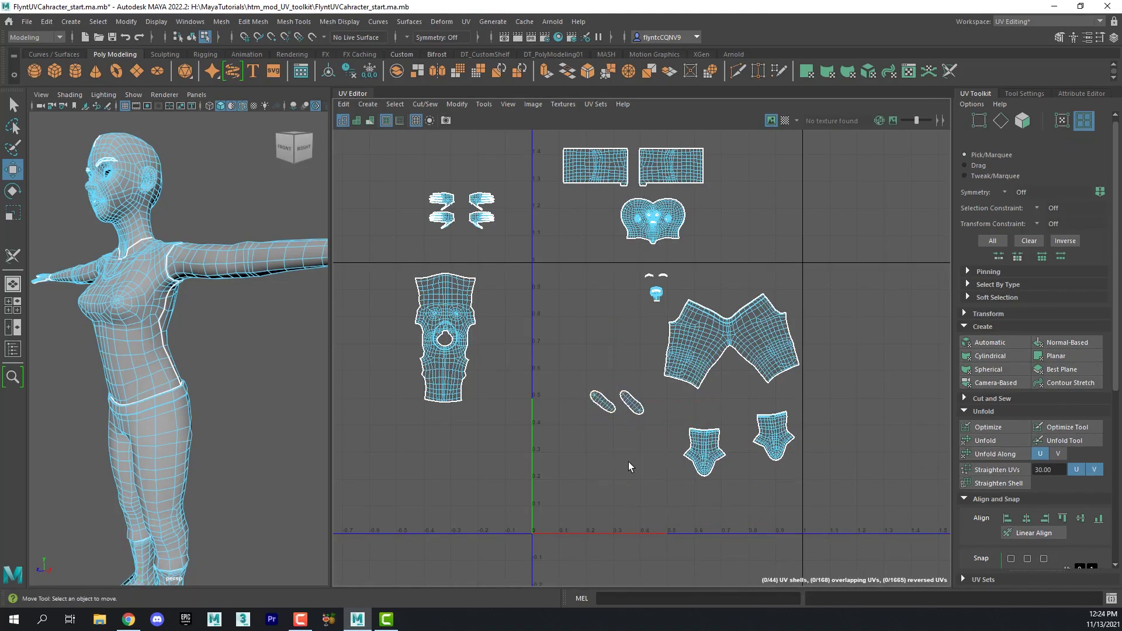
Move the two flattened boot shells left so they sit side by side
left_click(774, 432)
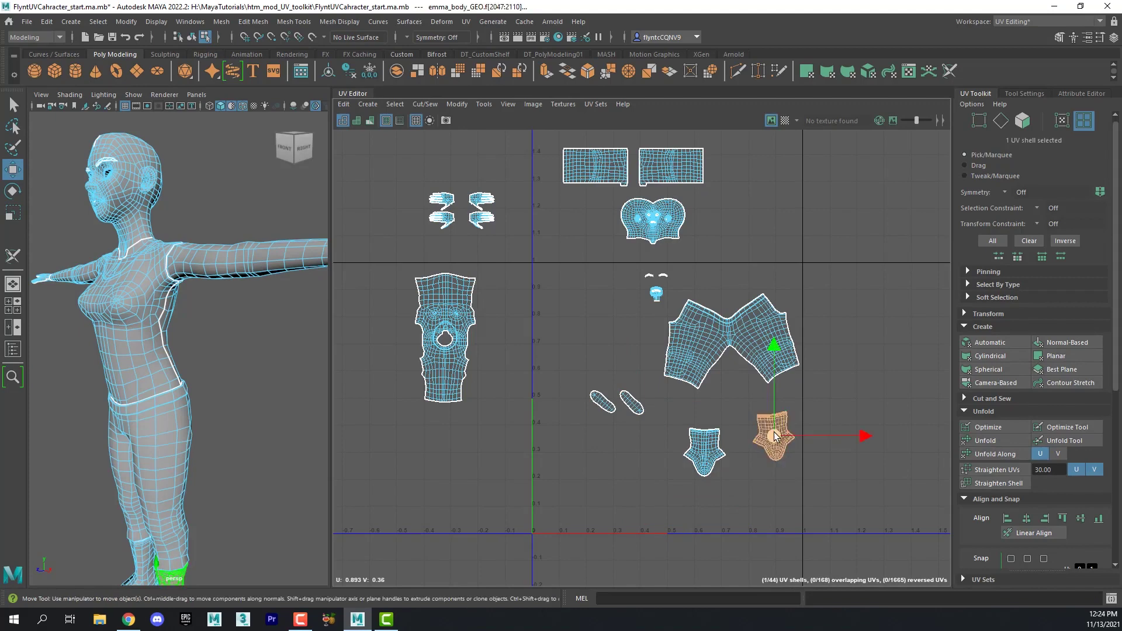
mouse_move(744, 470)
left_mouse_down()
mouse_move(585, 485)
mouse_move(377, 481)
left_mouse_up()
left_click(704, 452)
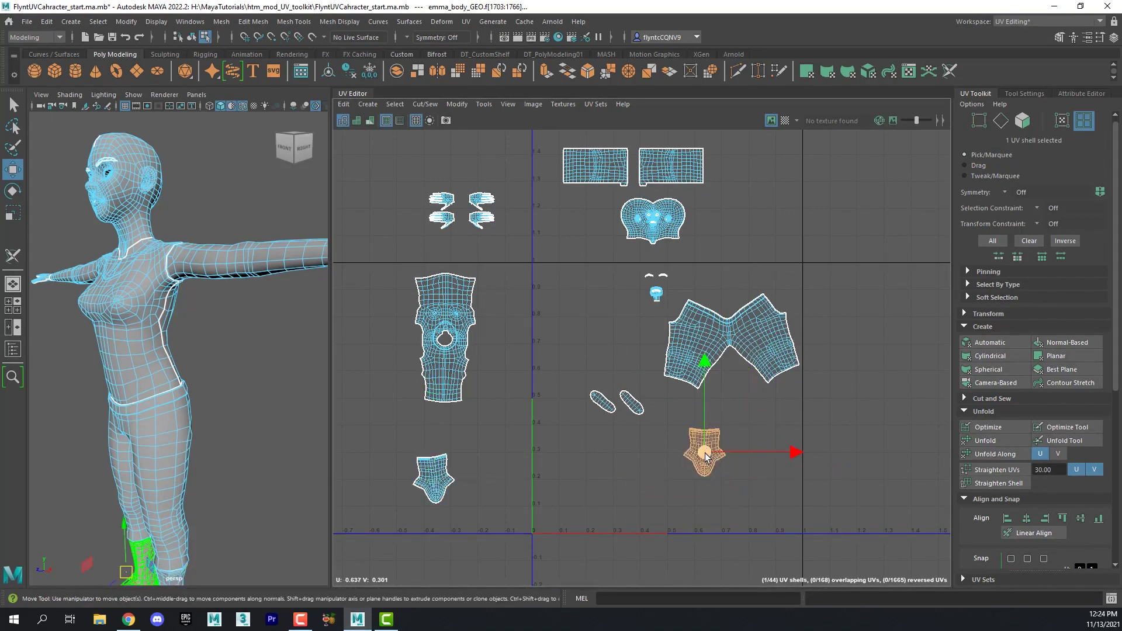
left_click_drag(704, 464, 483, 501)
scroll(482, 502, "up", 1)
scroll(482, 502, "up", 1)
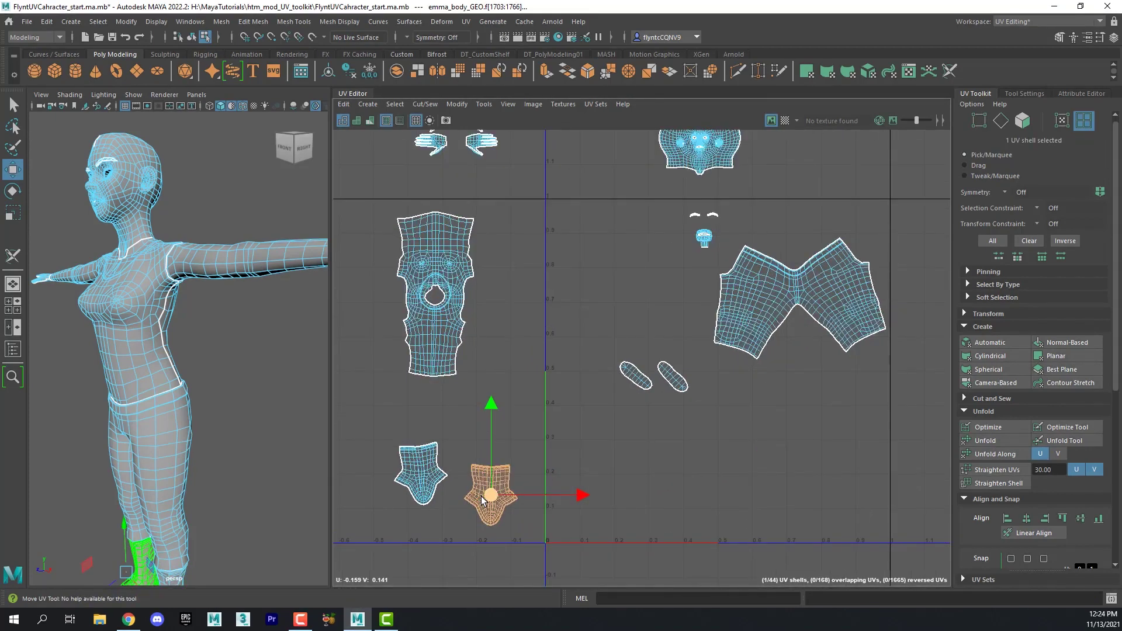
scroll(465, 482, "up", 2)
scroll(433, 451, "up", 2)
middle_click_drag(423, 439, 570, 427, "alt")
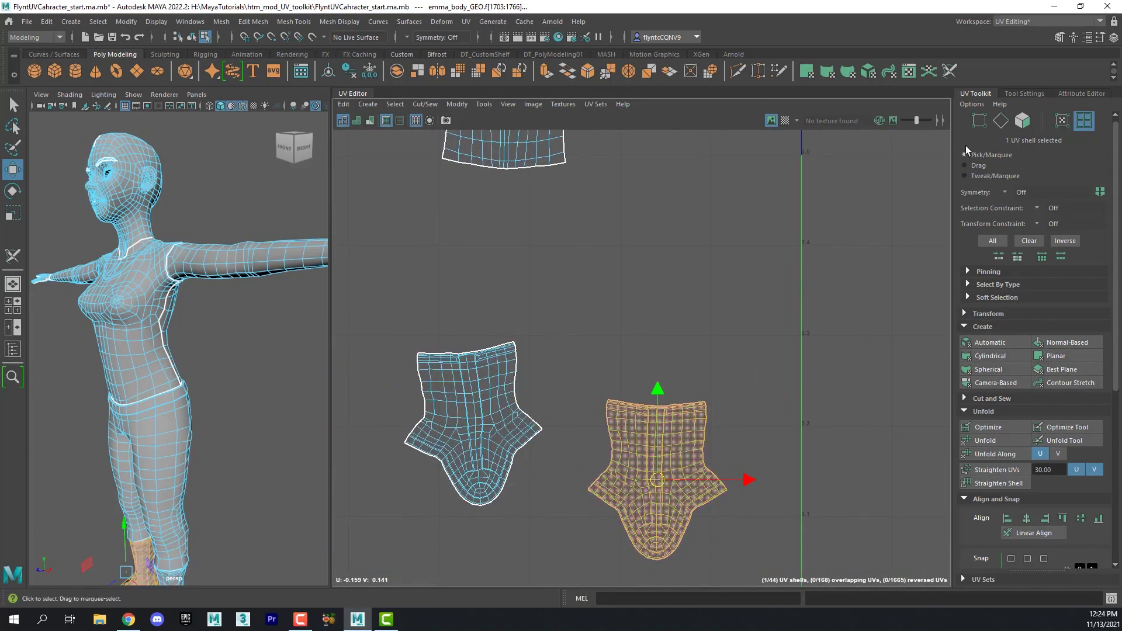
left_click(1000, 121)
Stand the left boot shell upright along a lower centre edge with Orient to Edges
left_click(472, 387)
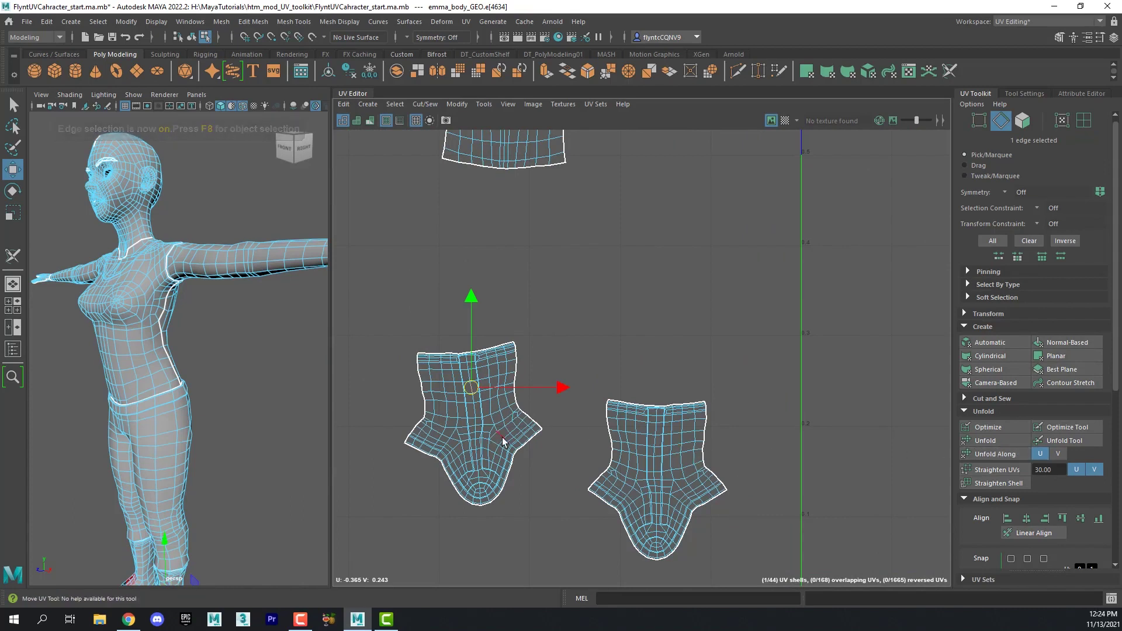
left_click(474, 410)
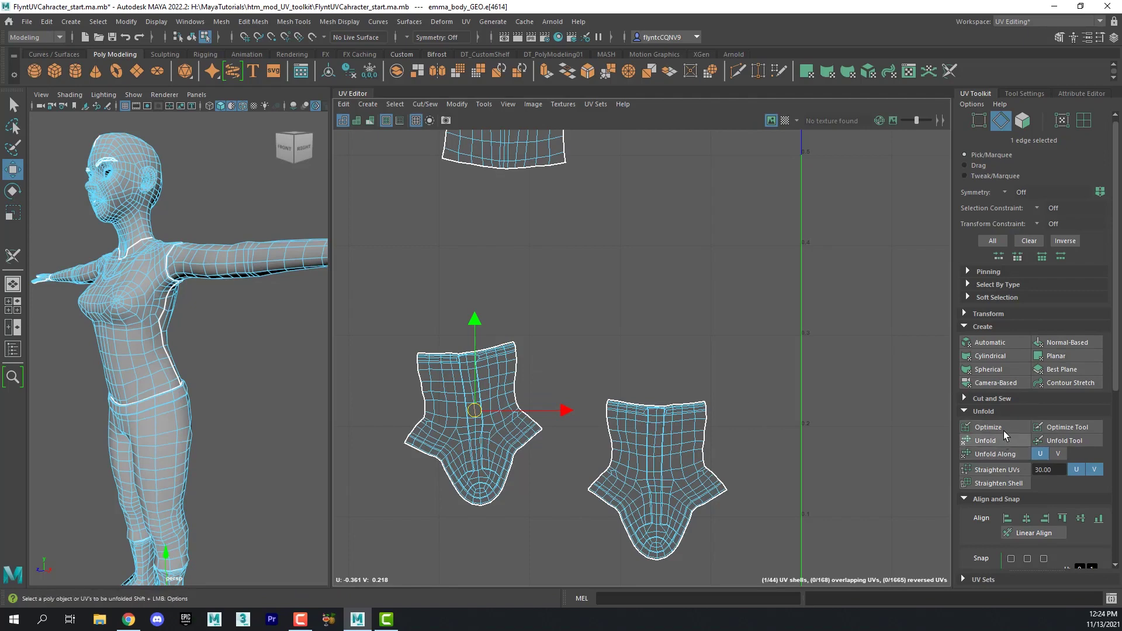
scroll(1017, 465, "down", 3)
scroll(1025, 485, "down", 4)
scroll(1024, 484, "down", 3)
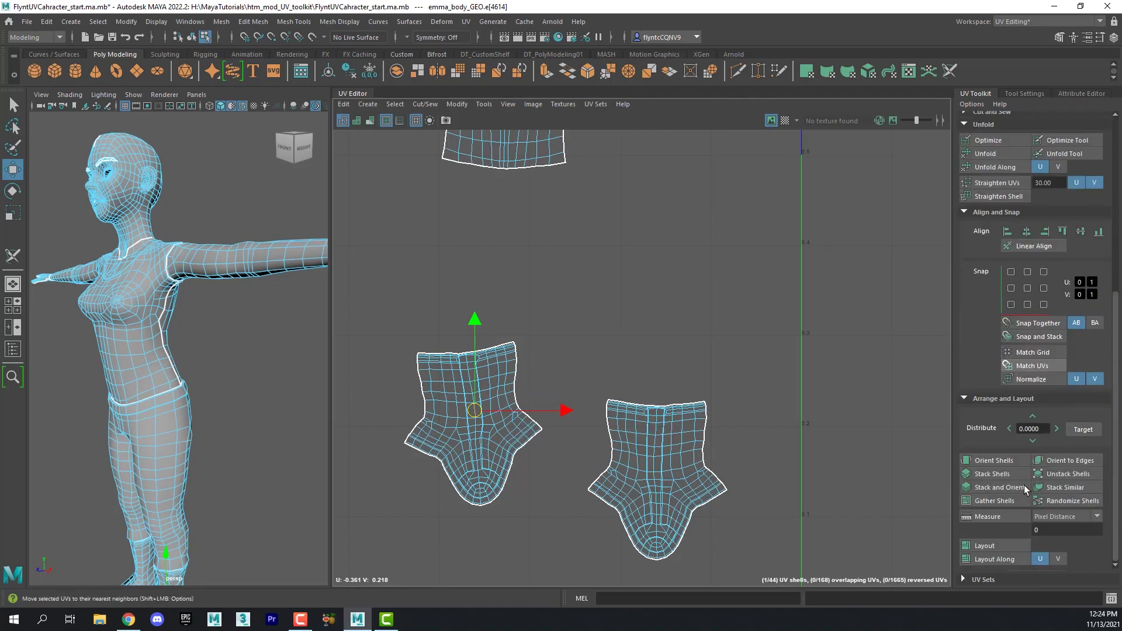
left_click(1061, 457)
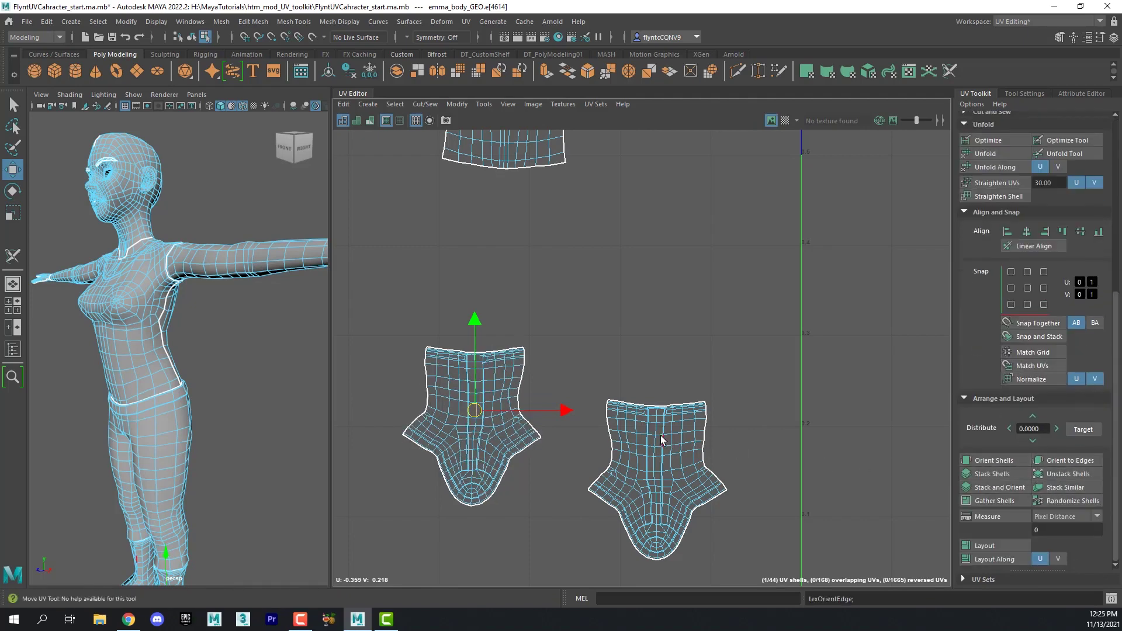
Orient the right boot upright, undo an extra orient, and move it beside the left boot
left_click(654, 449)
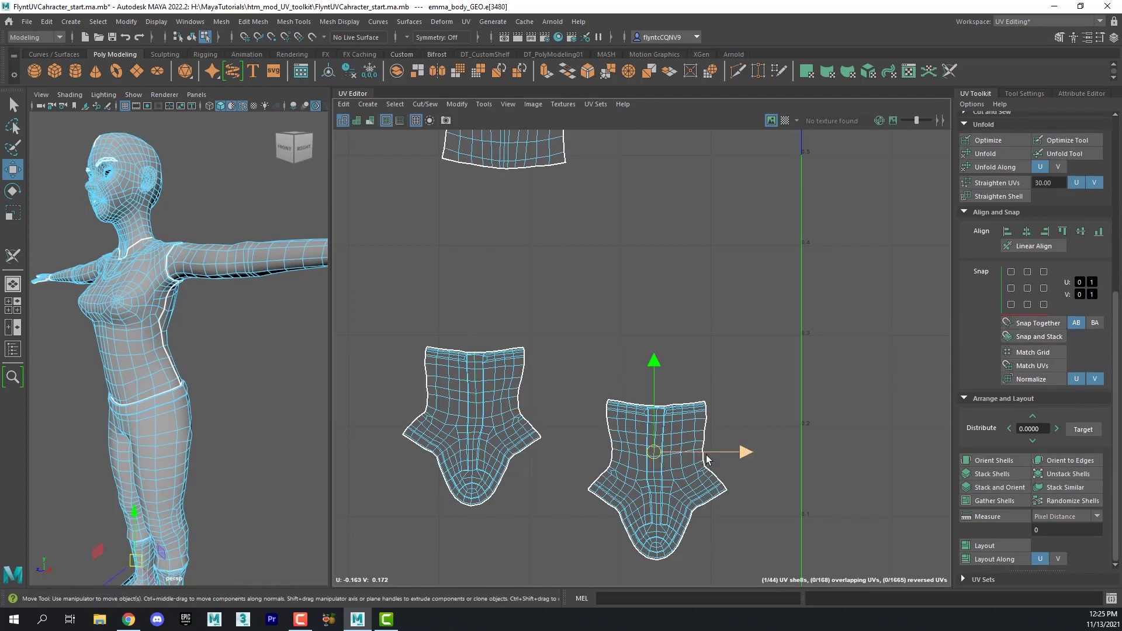
left_click(1054, 463)
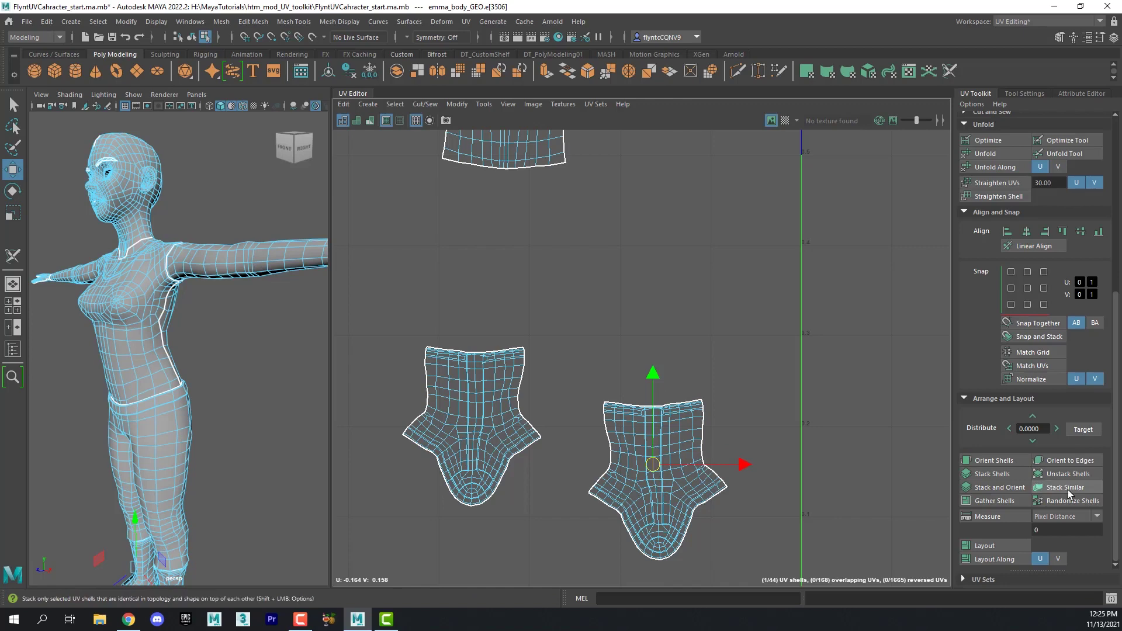
left_click(1070, 458)
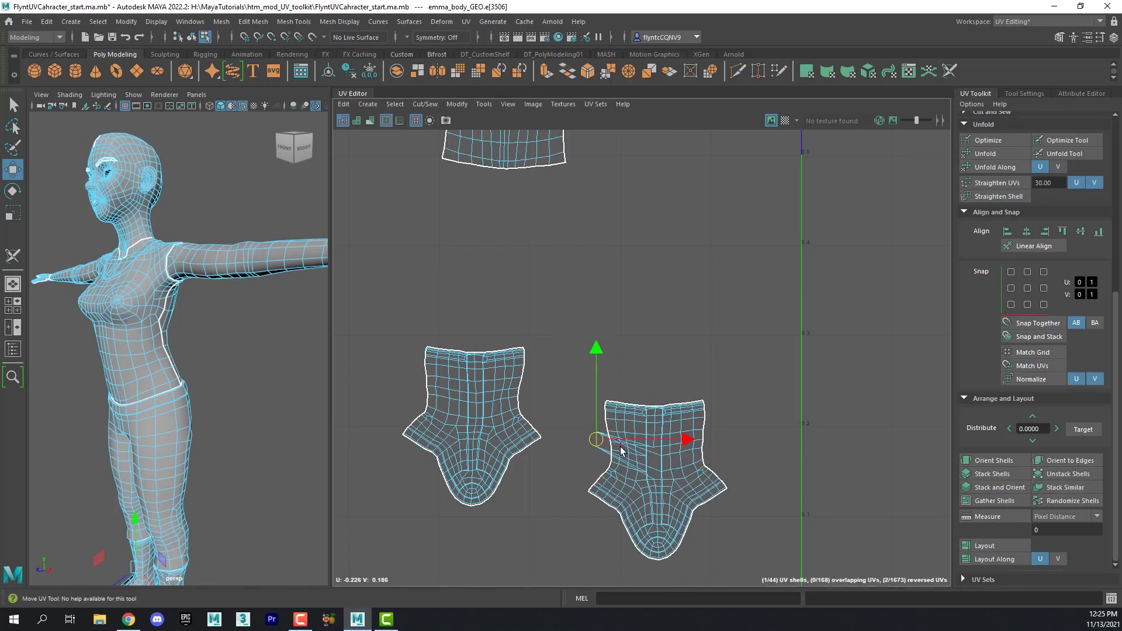
key("ctrl+z")
left_click(1084, 125)
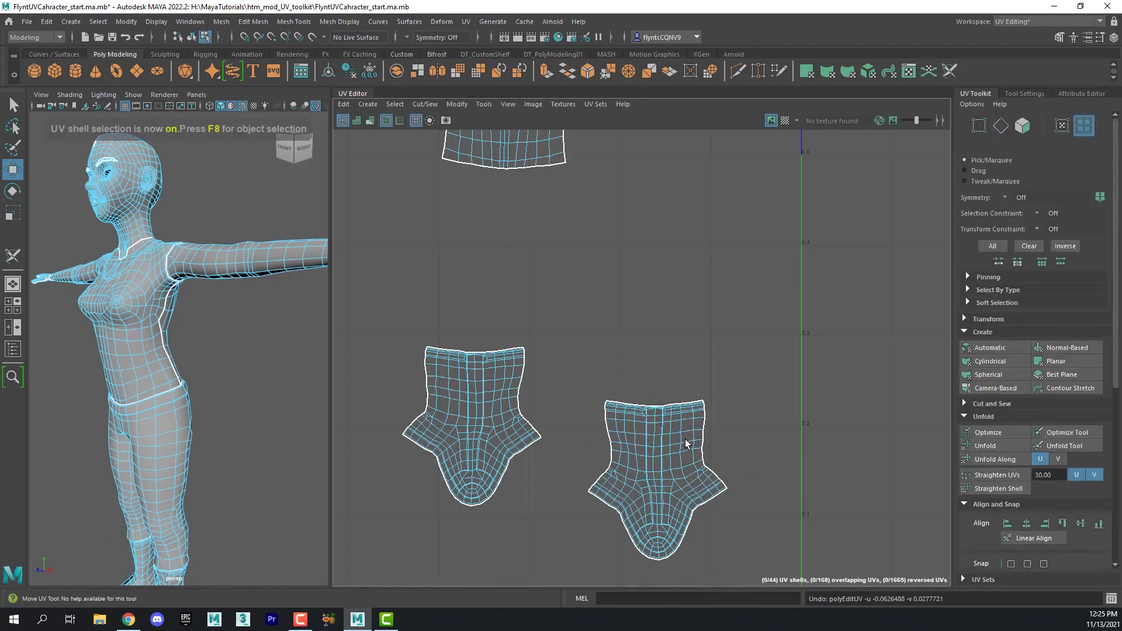
left_click(655, 477)
mouse_move(656, 477)
left_mouse_down()
mouse_move(477, 421)
mouse_move(595, 426)
left_mouse_up()
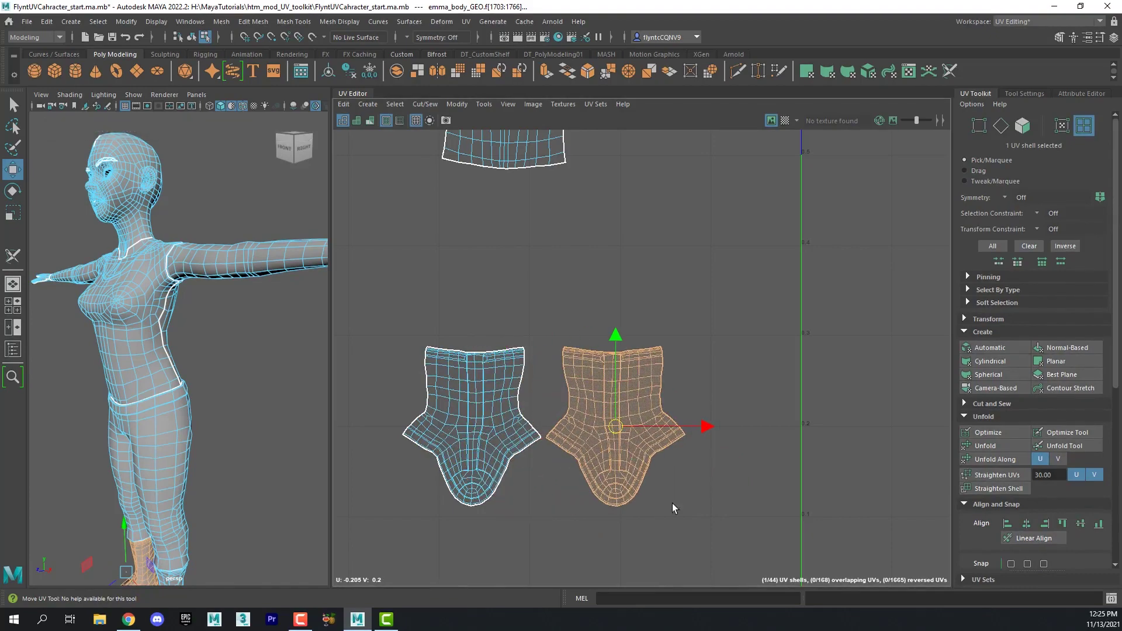
scroll(696, 494, "down", 2)
scroll(696, 494, "down", 2)
Orient the right sole shell vertical along one of its edges
left_click(838, 384)
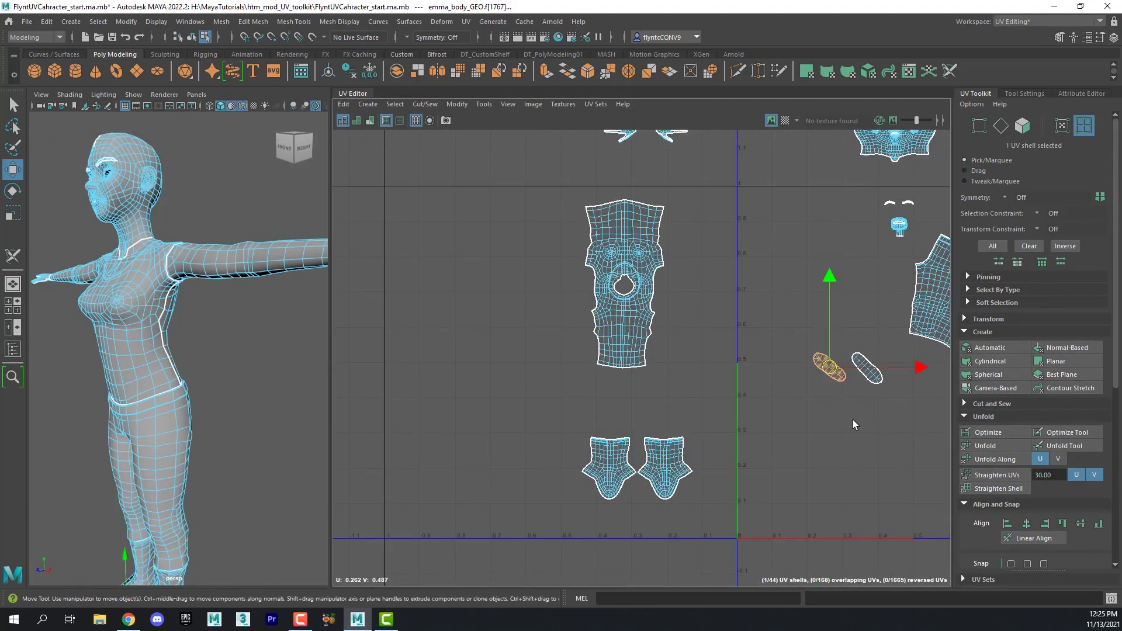
scroll(657, 512, "up", 2)
scroll(668, 493, "up", 2)
scroll(668, 492, "up", 2)
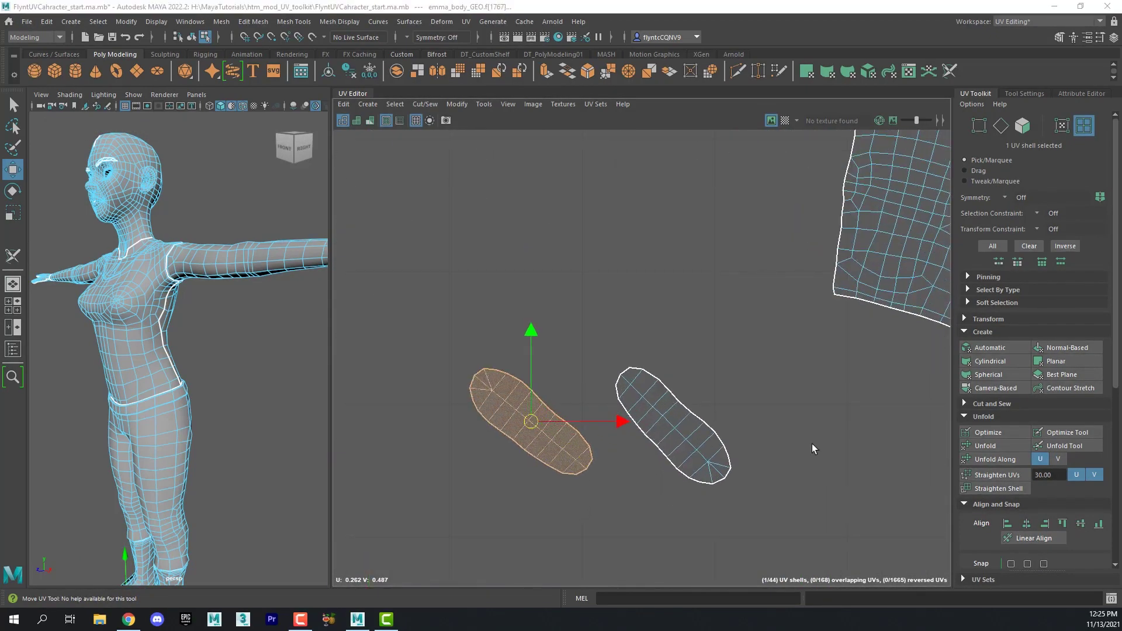
left_click(743, 371)
key("F10")
left_click(669, 421)
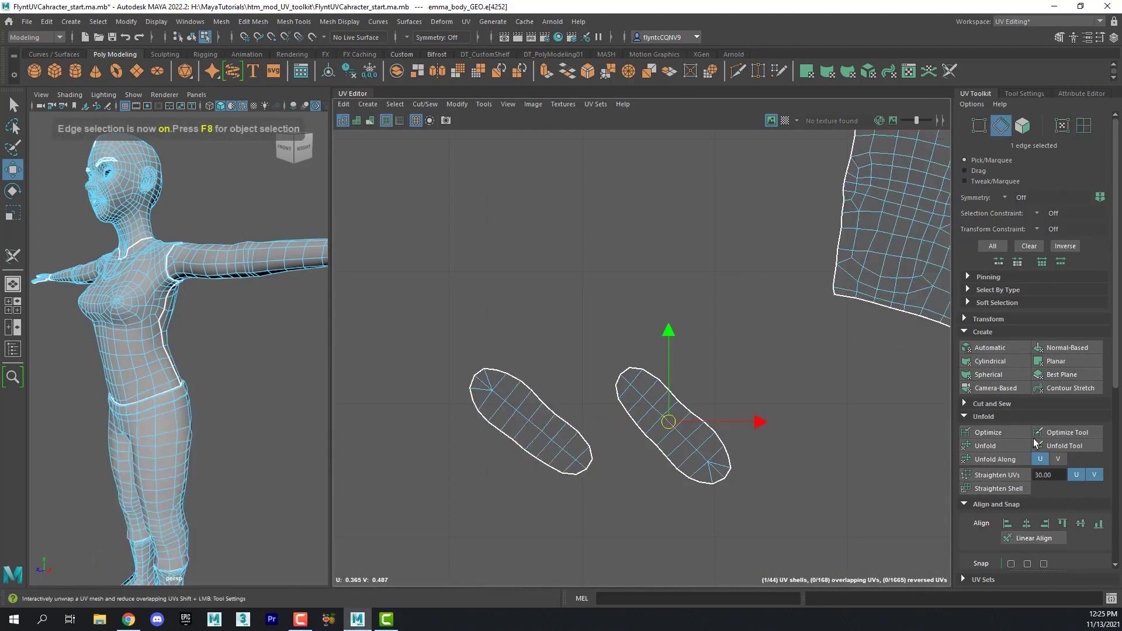
left_click(1065, 433)
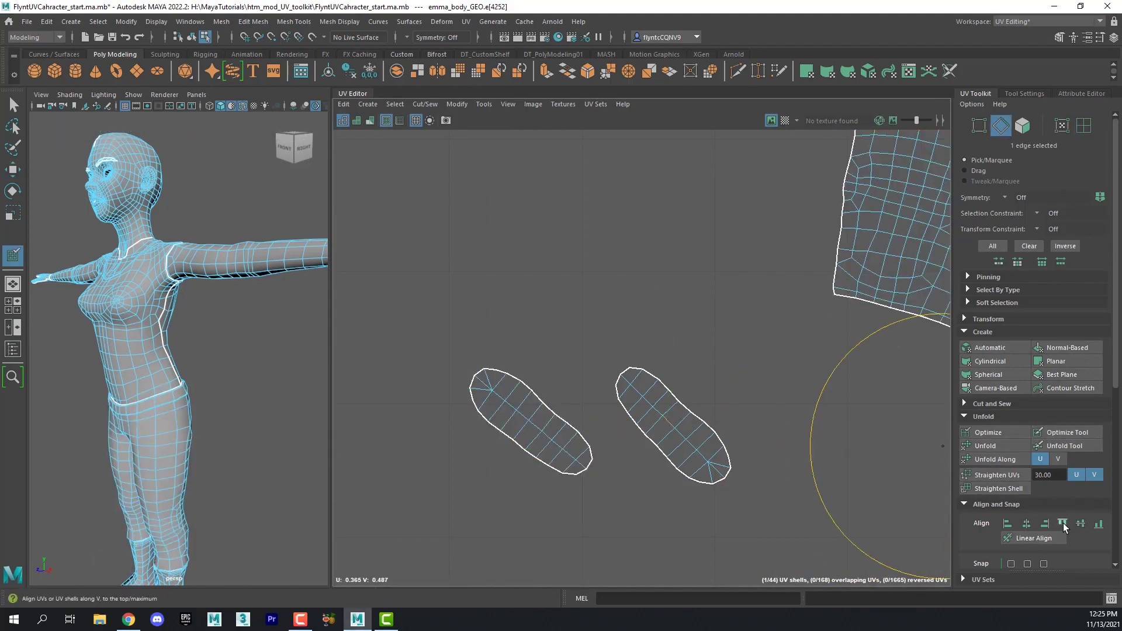
scroll(1064, 527, "down", 5)
left_click(1066, 460)
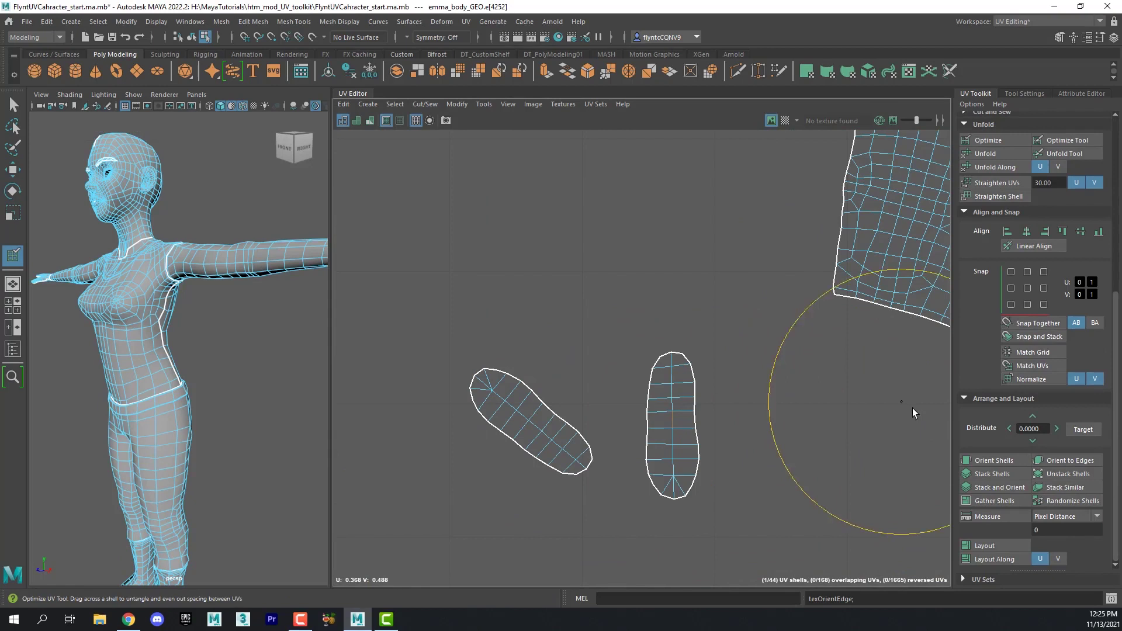
left_click(13, 105)
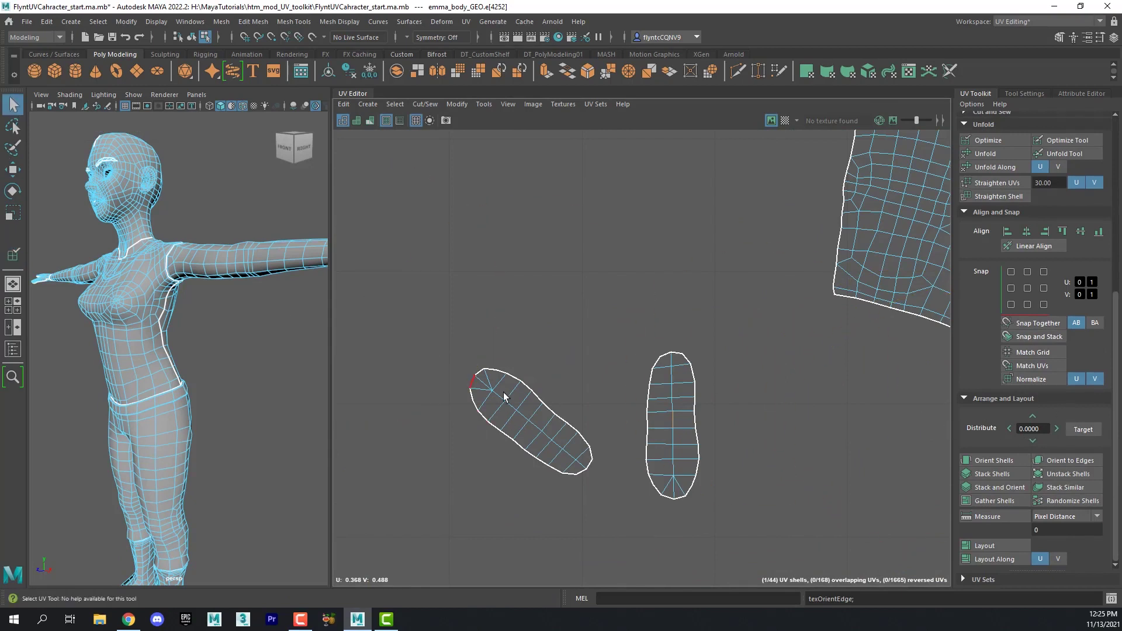
Lay the diagonal sole shell horizontal by orienting it to a chosen edge
left_click(536, 427)
left_click(1067, 461)
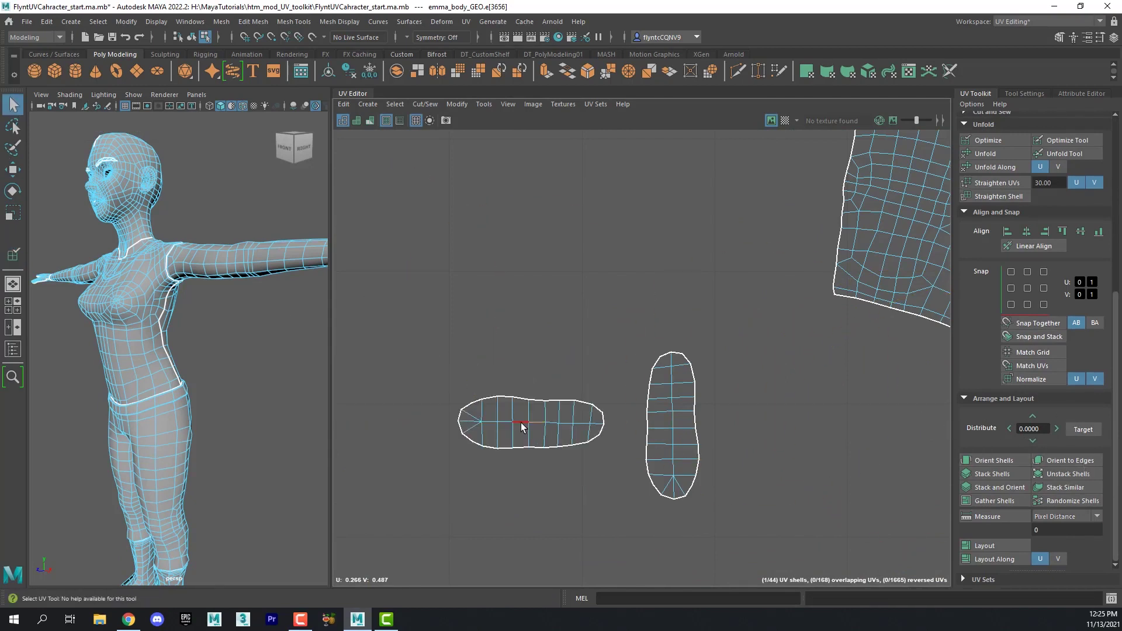
left_click(1084, 463)
left_click(657, 460)
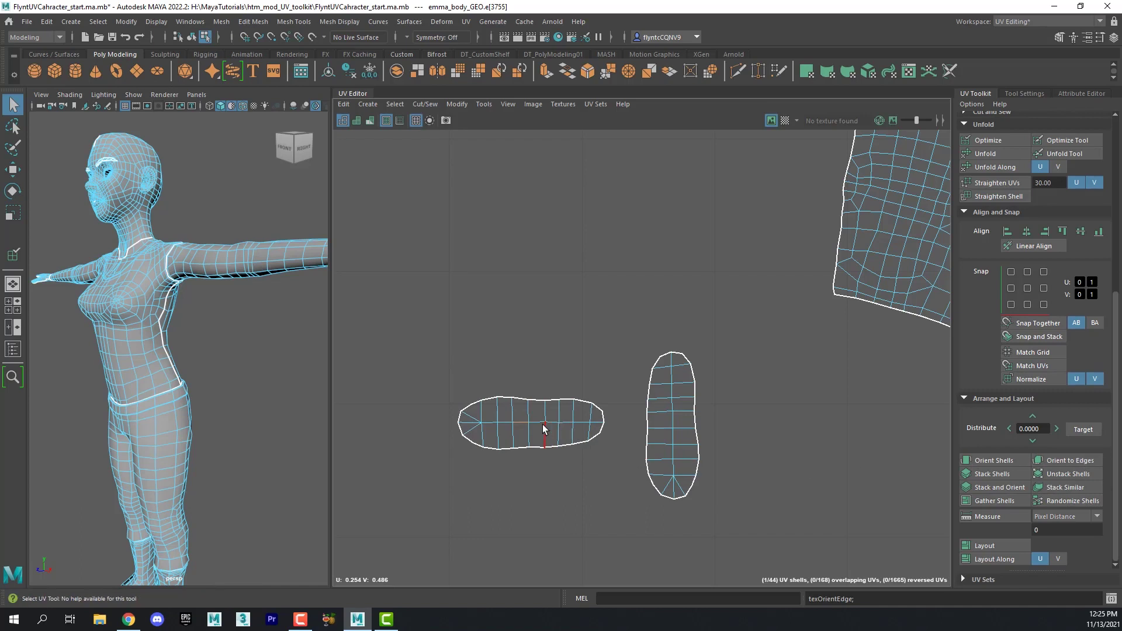
left_click(1084, 462)
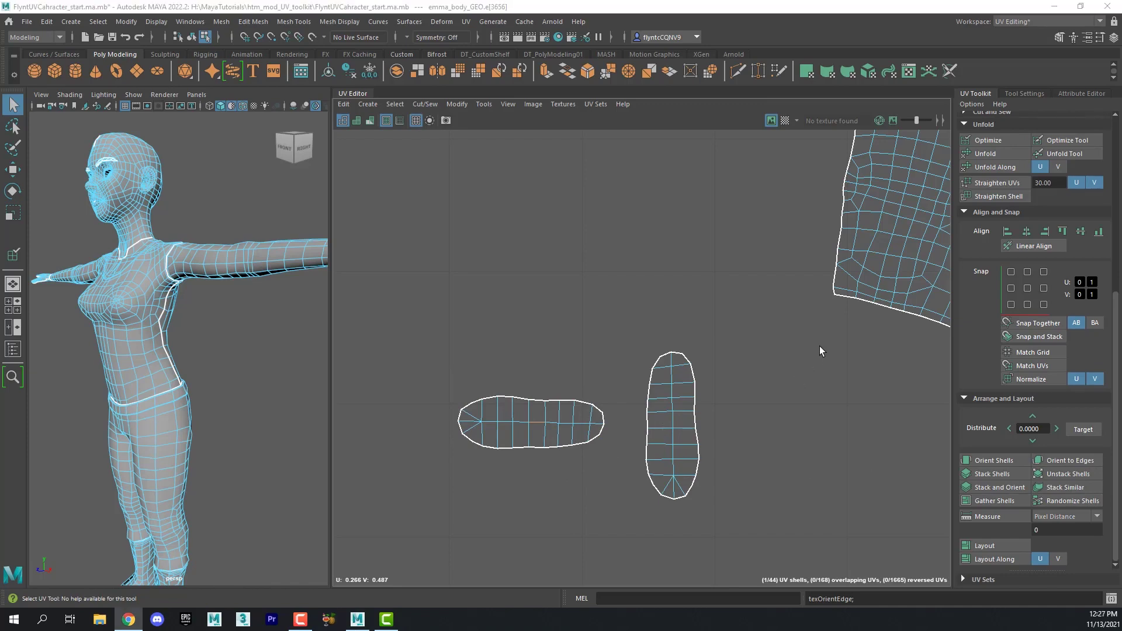
Centre the pants shell and rotate the crotch seam edges upright
right_click_drag(820, 350, 882, 376, "alt")
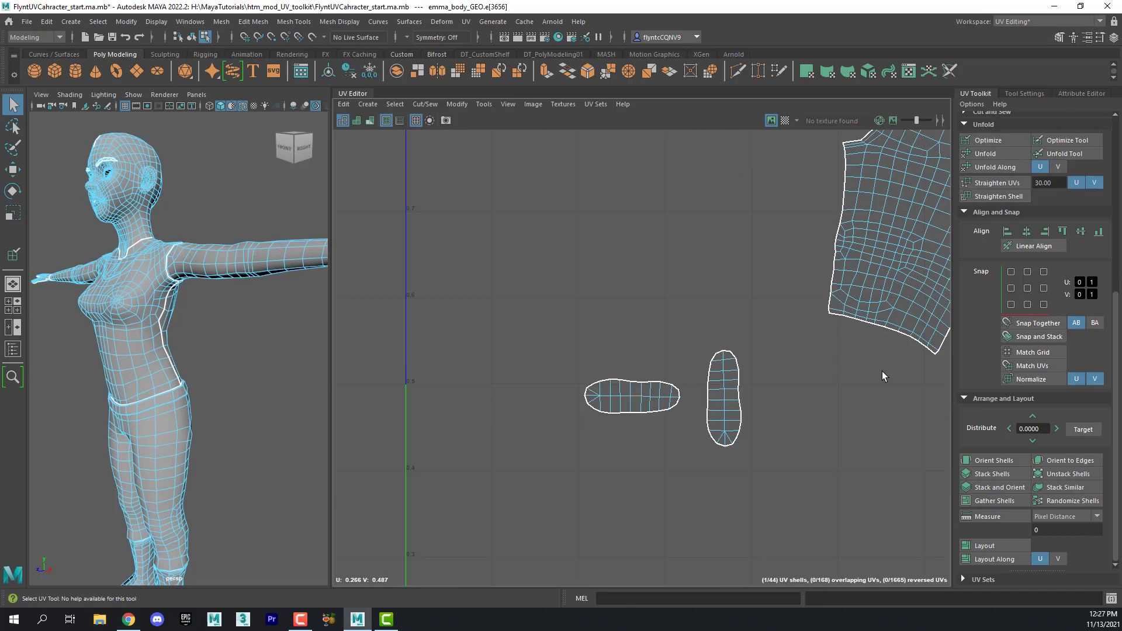
middle_click_drag(882, 376, 575, 477, "alt")
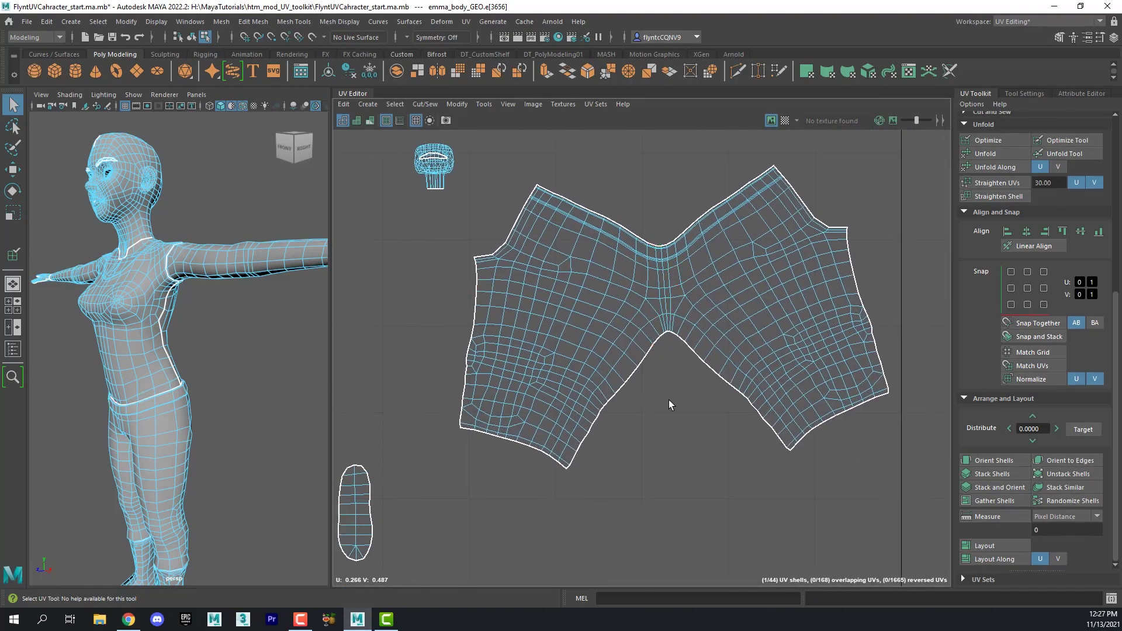
scroll(669, 400, "down", 1)
scroll(668, 400, "down", 1)
scroll(668, 400, "up", 2)
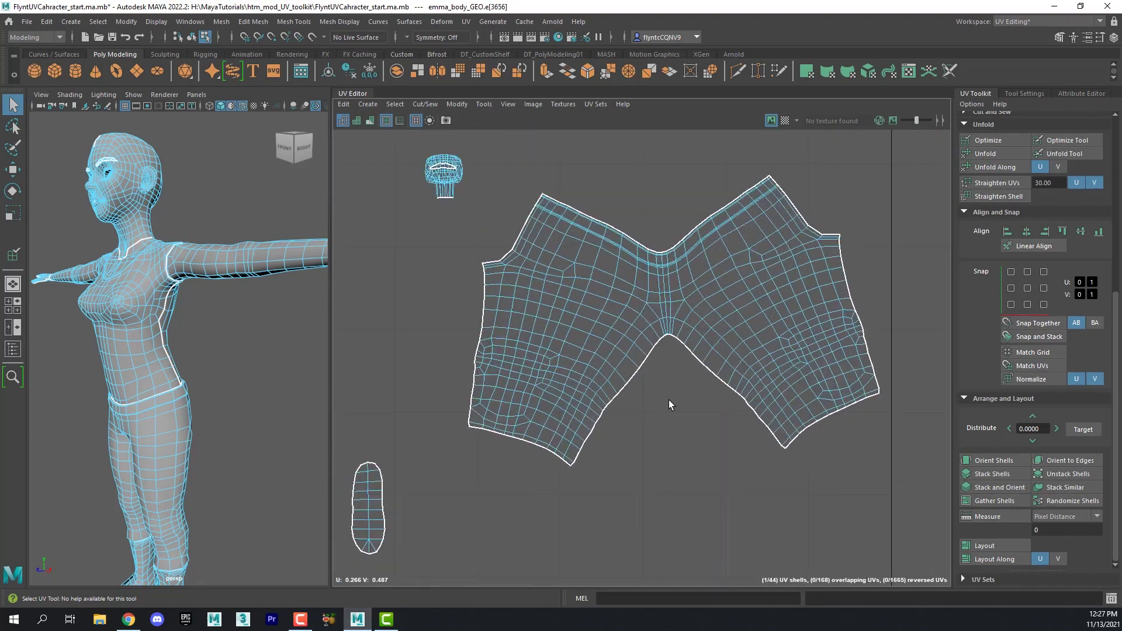
scroll(669, 400, "up", 1)
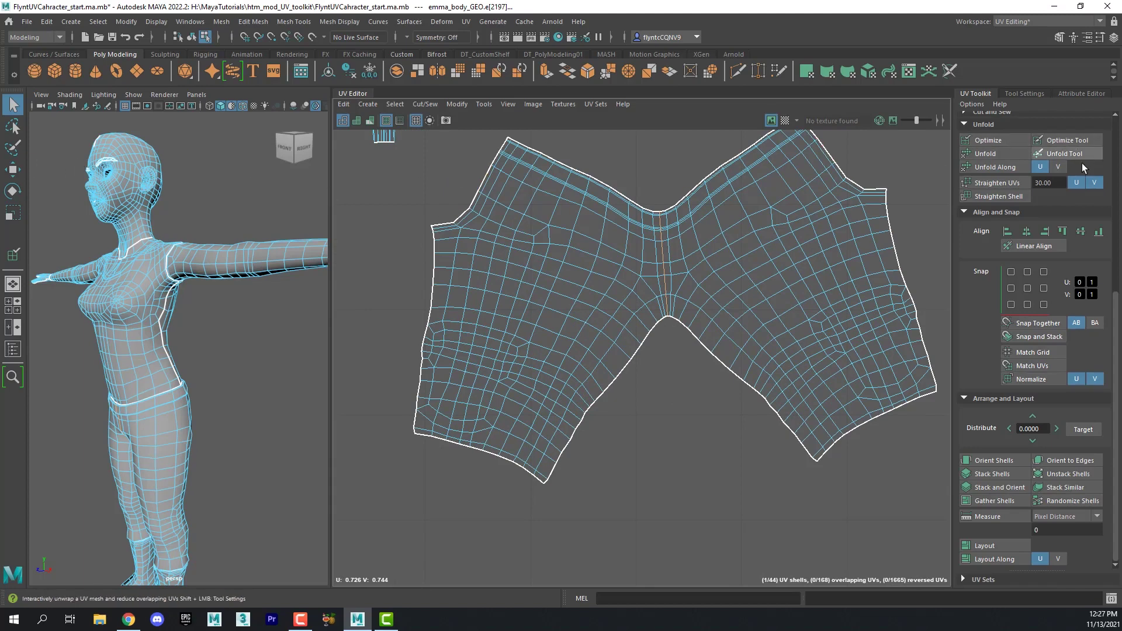
left_click_drag(1116, 309, 1103, 109)
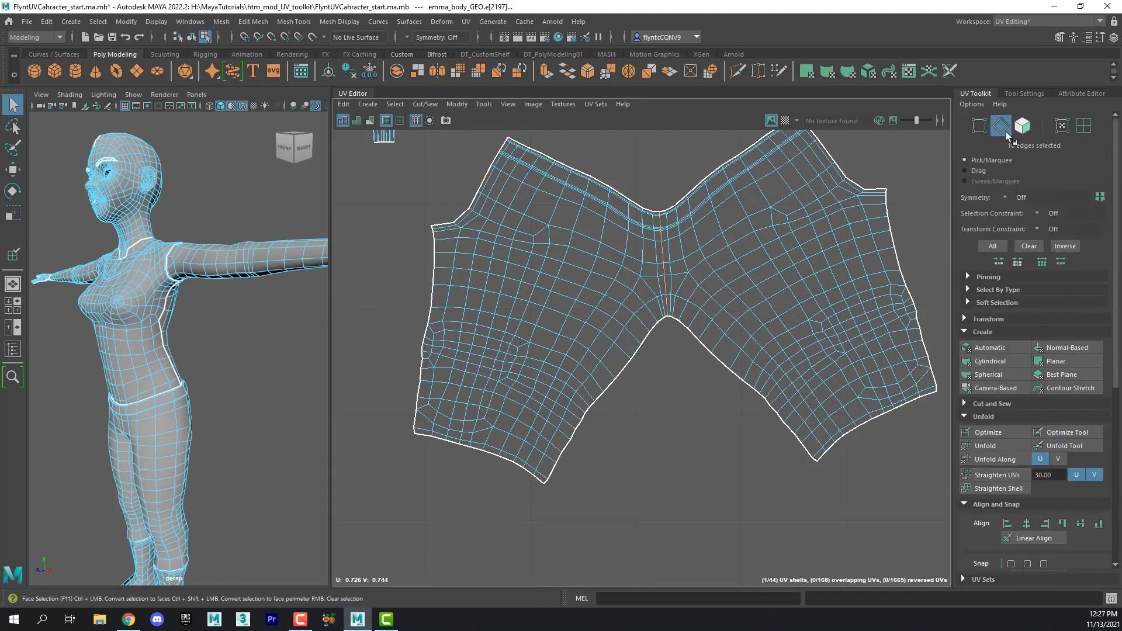
scroll(685, 283, "down", 1)
scroll(685, 282, "down", 1)
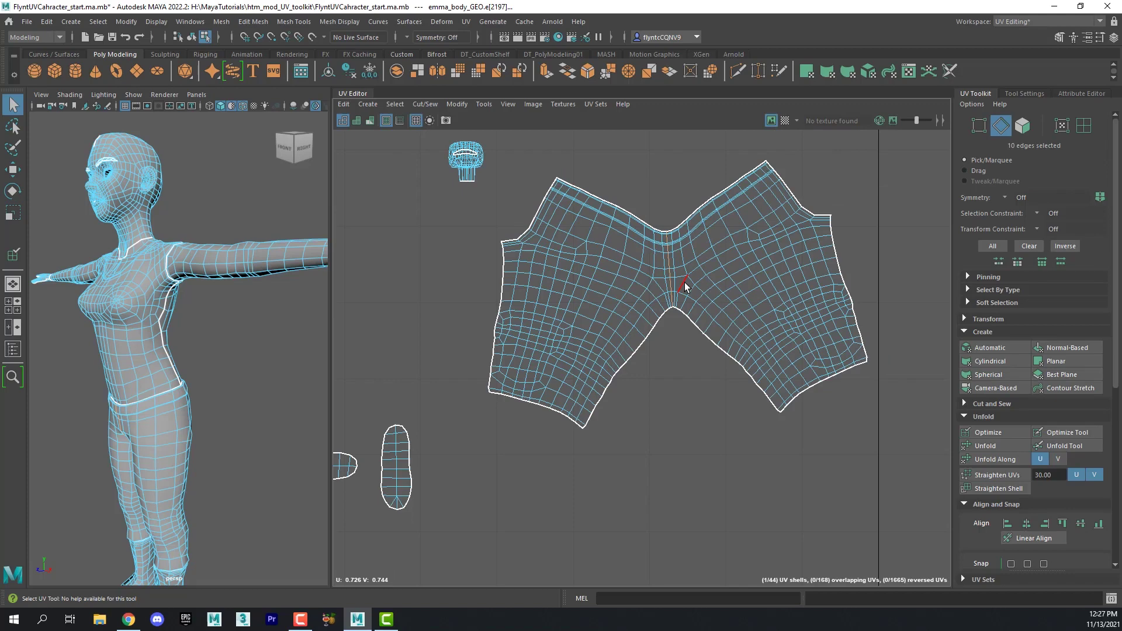
scroll(665, 282, "up", 1)
left_click(14, 195)
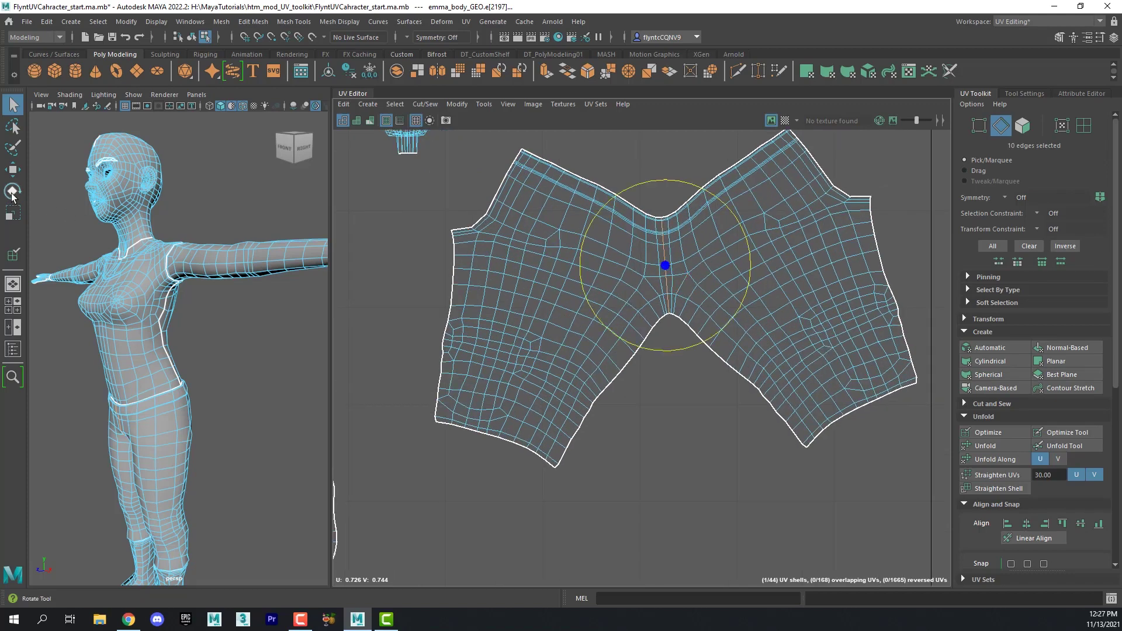
left_click_drag(707, 192, 710, 194)
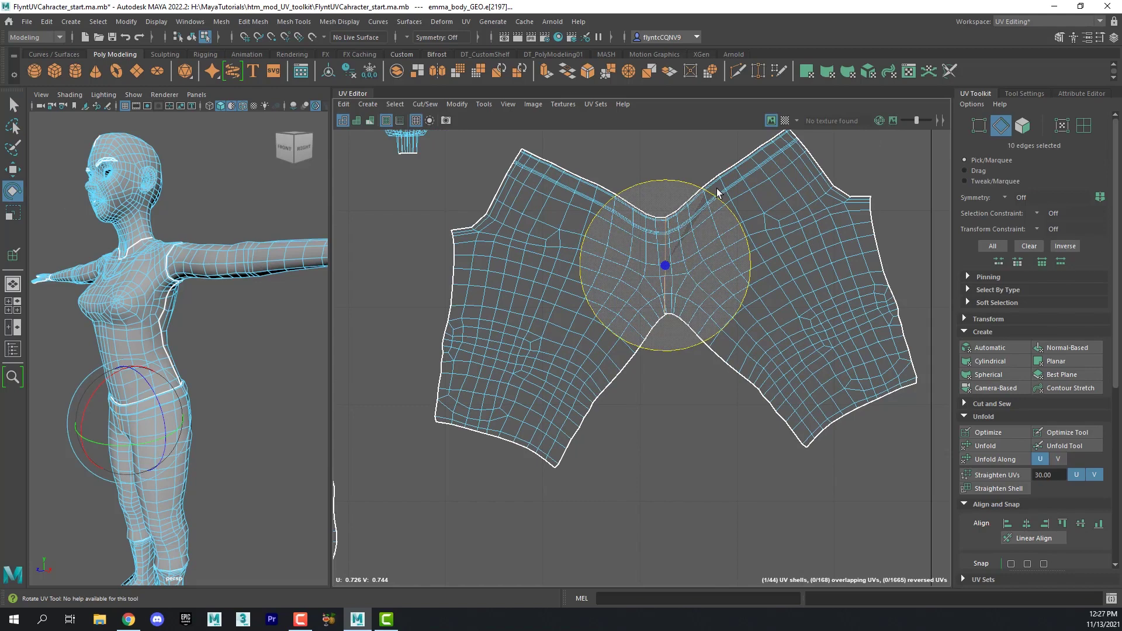
left_click_drag(717, 192, 725, 197)
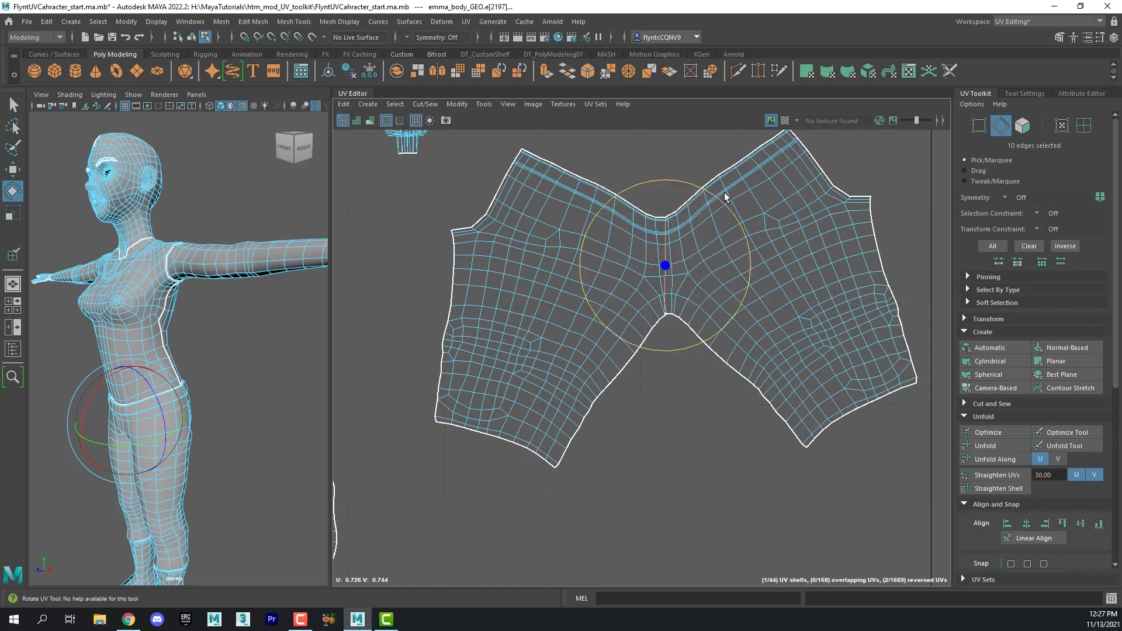
Nudge the seam edges slightly right and compress them vertically with Scale
left_click(14, 169)
left_click_drag(759, 266, 777, 266)
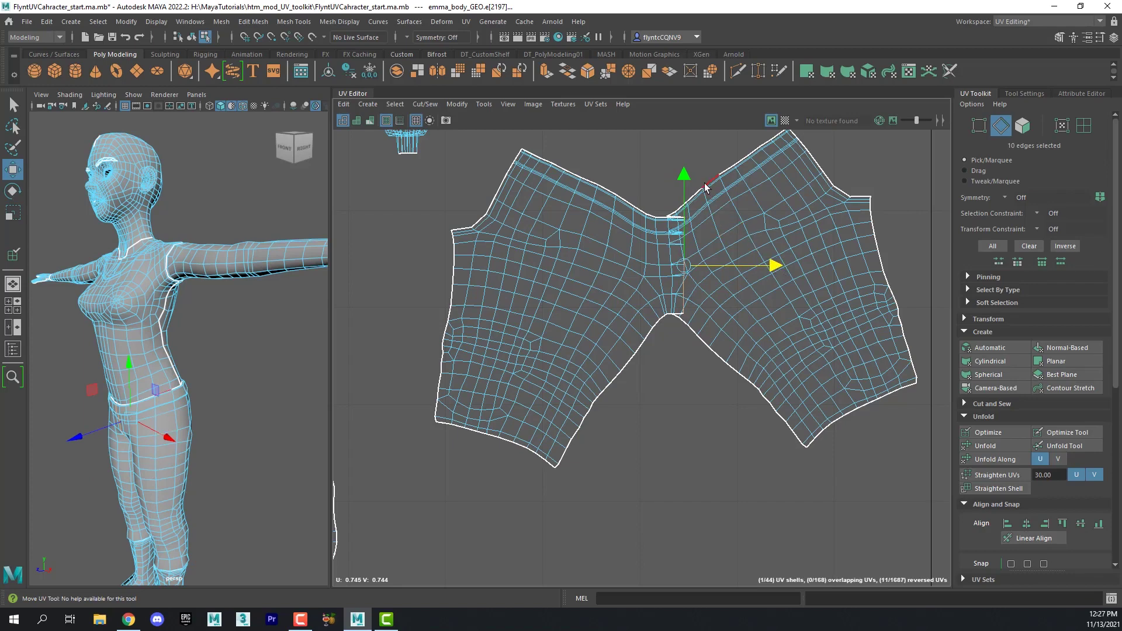
key("r")
left_click_drag(685, 182, 685, 190)
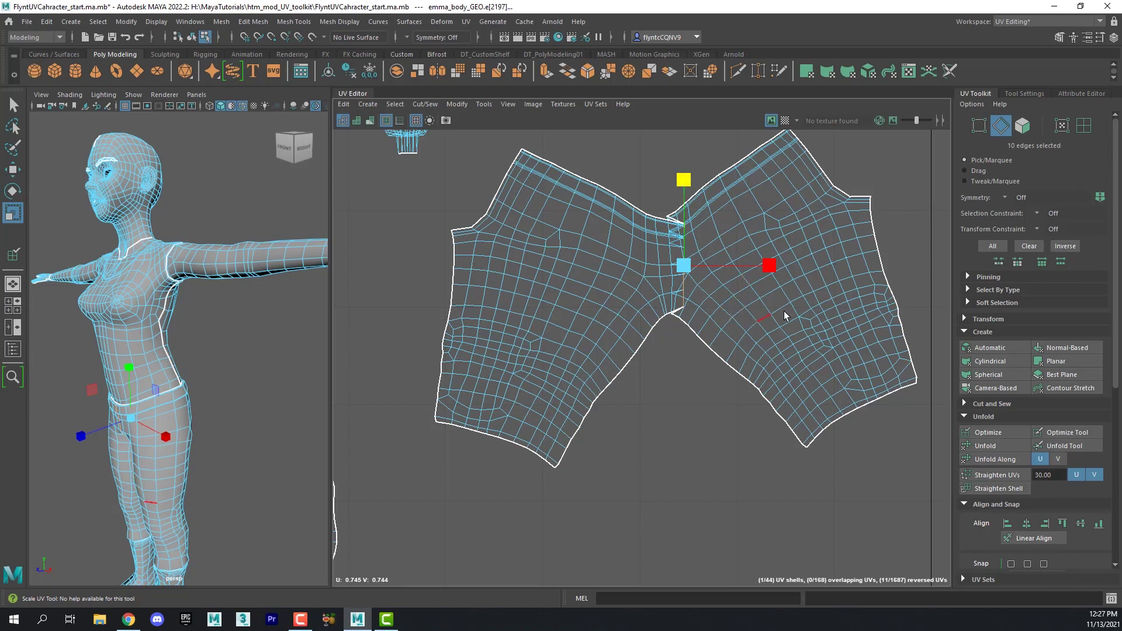
Select the whole pants shell and move it to the left
left_click(1083, 126)
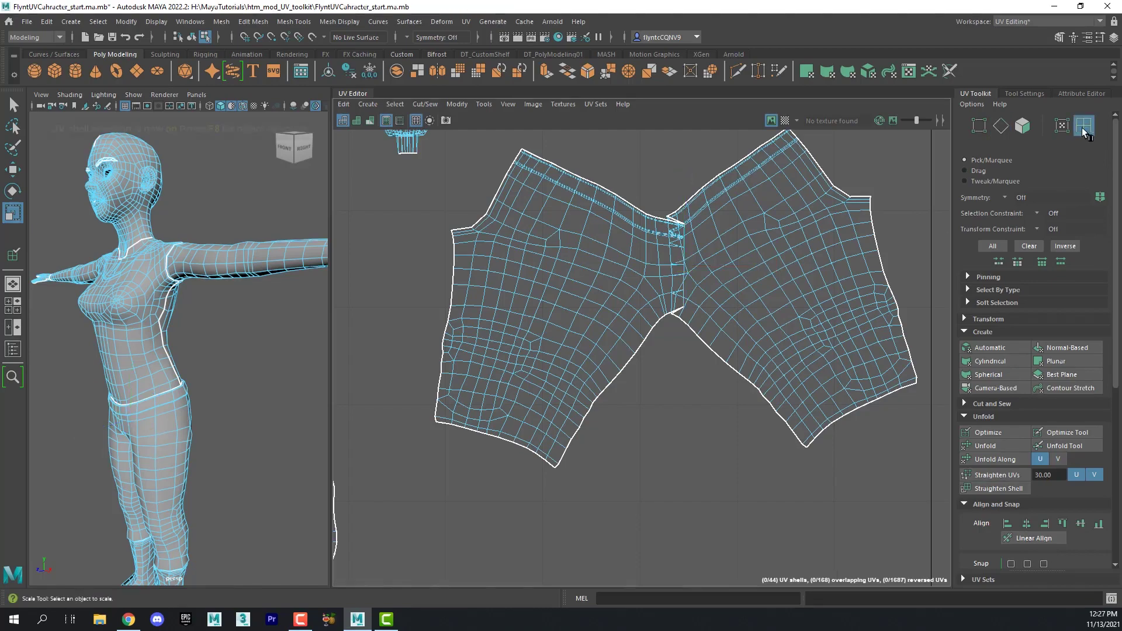
left_click(762, 263)
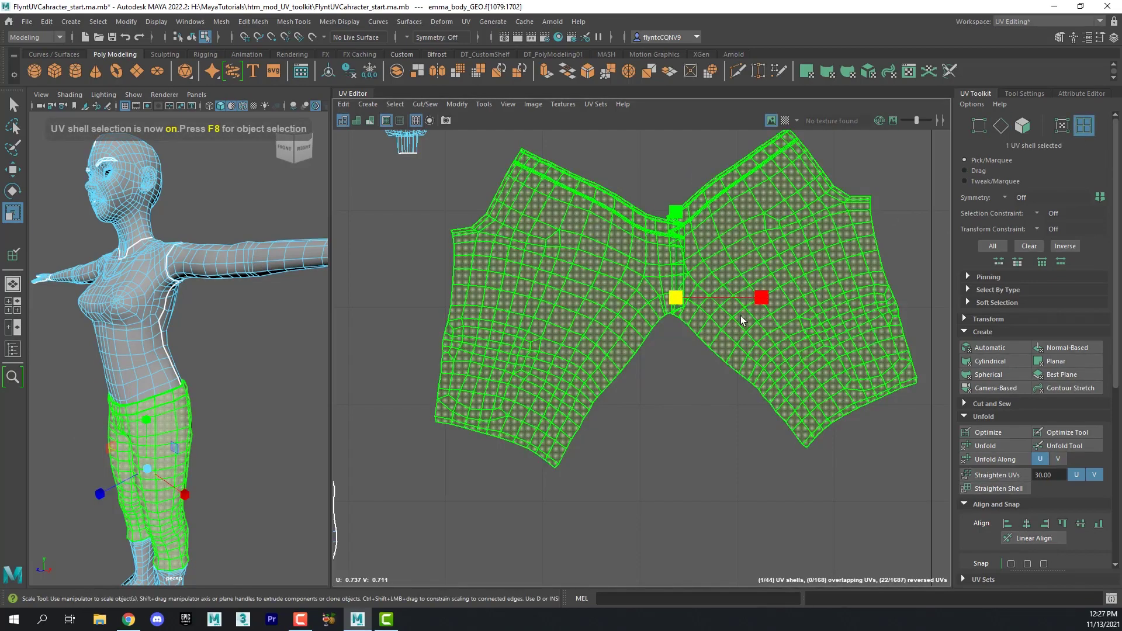
key("w")
scroll(705, 386, "up", 2)
scroll(706, 386, "down", 4)
scroll(706, 386, "down", 2)
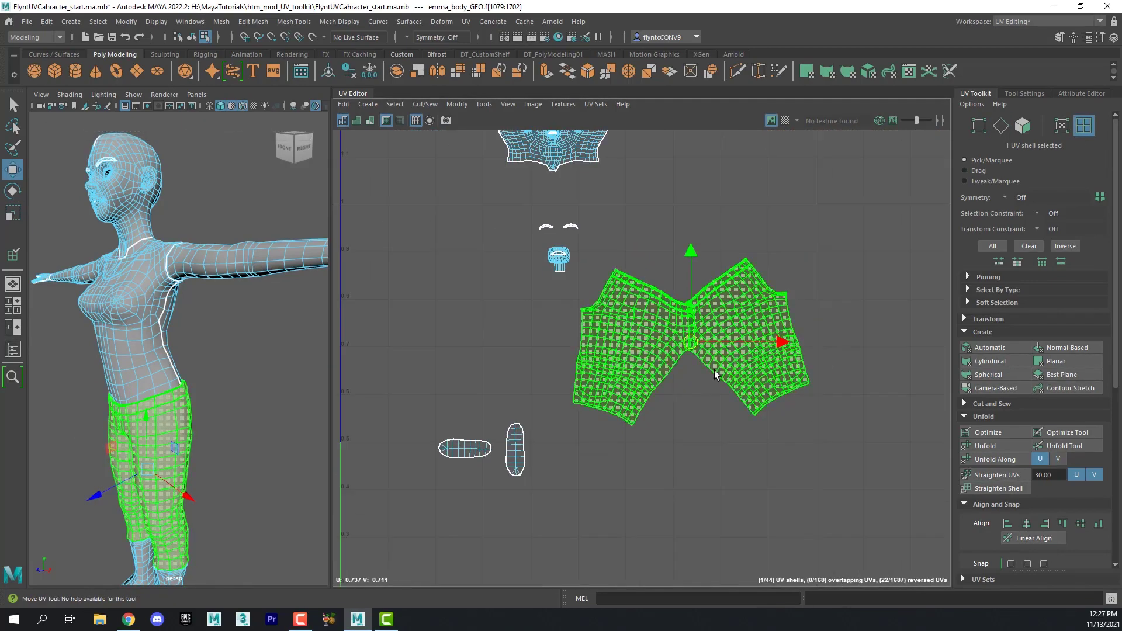
mouse_move(785, 340)
left_mouse_down()
mouse_move(644, 352)
mouse_move(670, 349)
left_mouse_up()
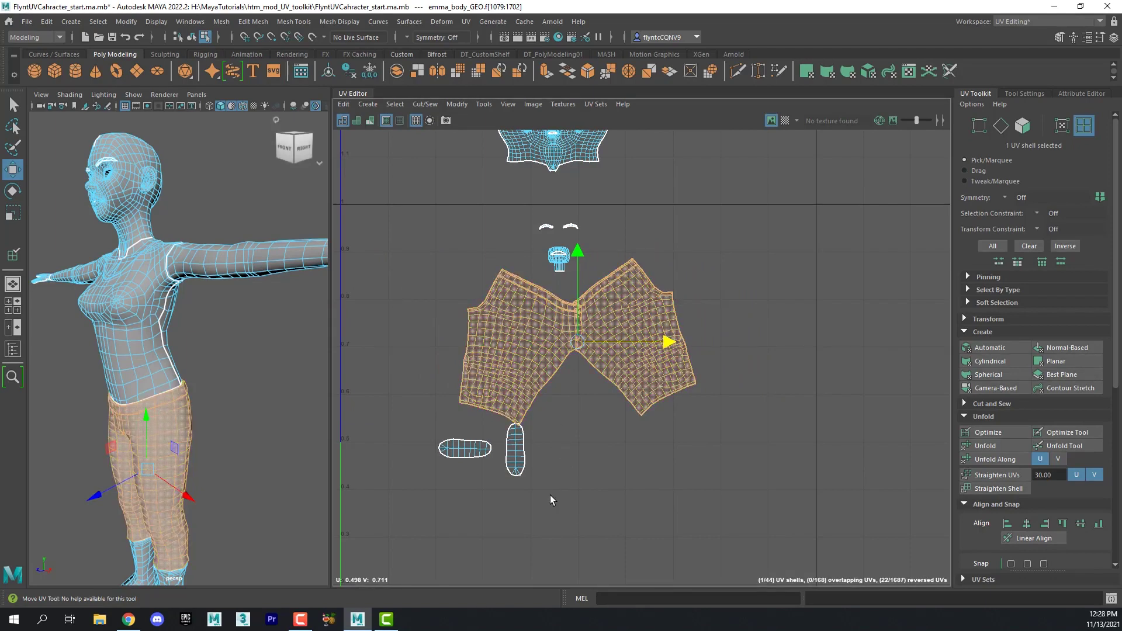
Move the two small shells right and the mouth and eyebrow shells up-right
left_click(453, 450)
left_click(516, 449, "shift")
left_click_drag(491, 449, 870, 397)
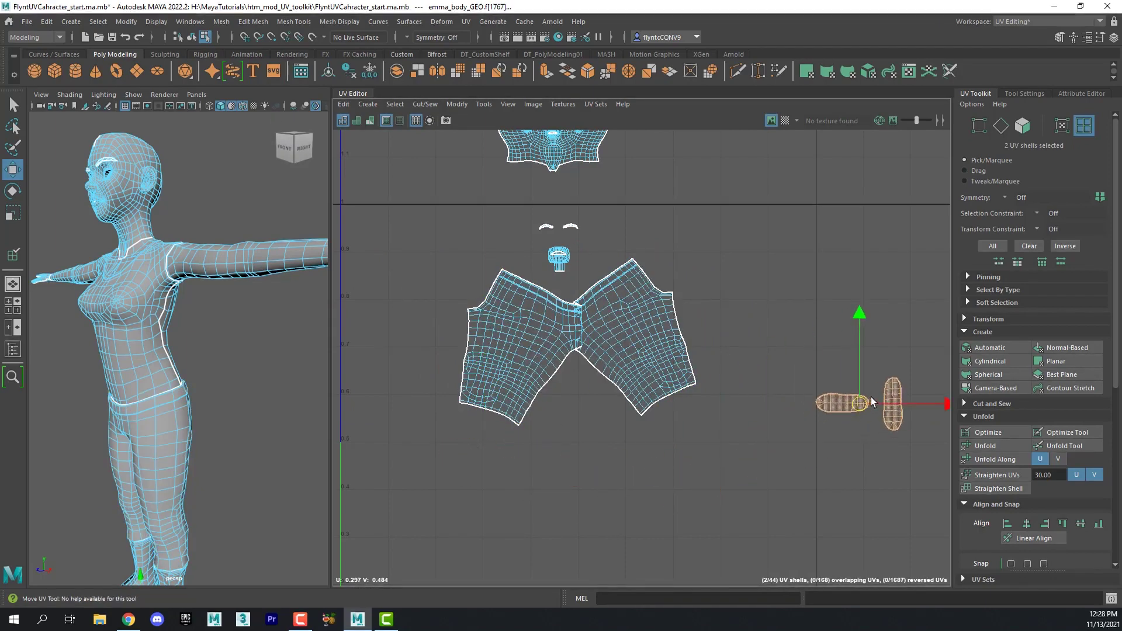
left_click(571, 267)
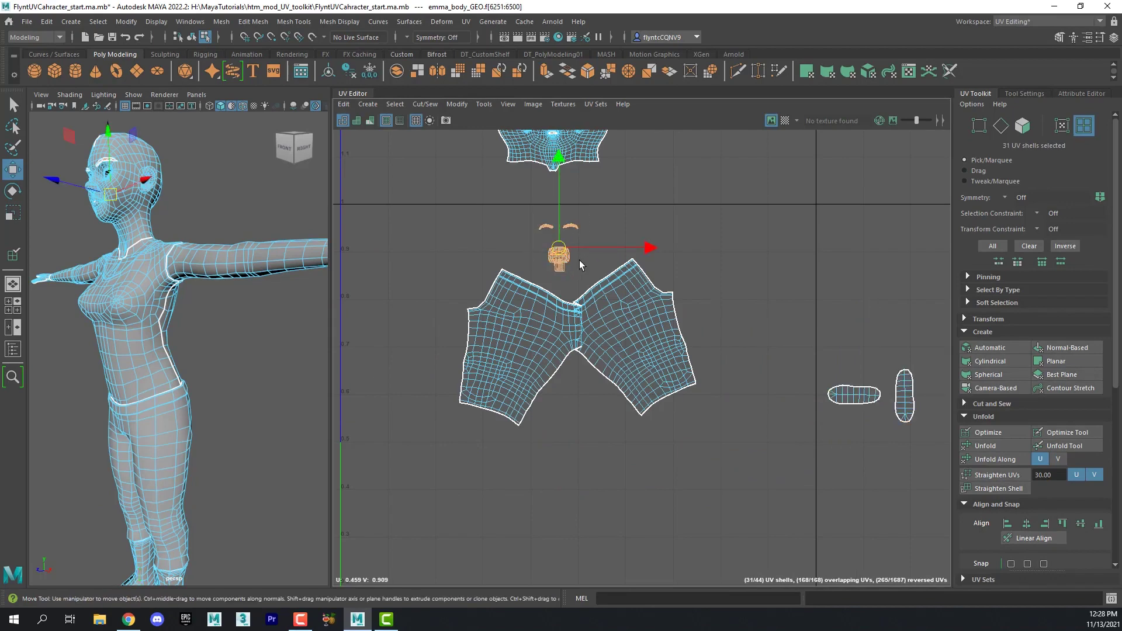
left_click_drag(556, 247, 749, 208)
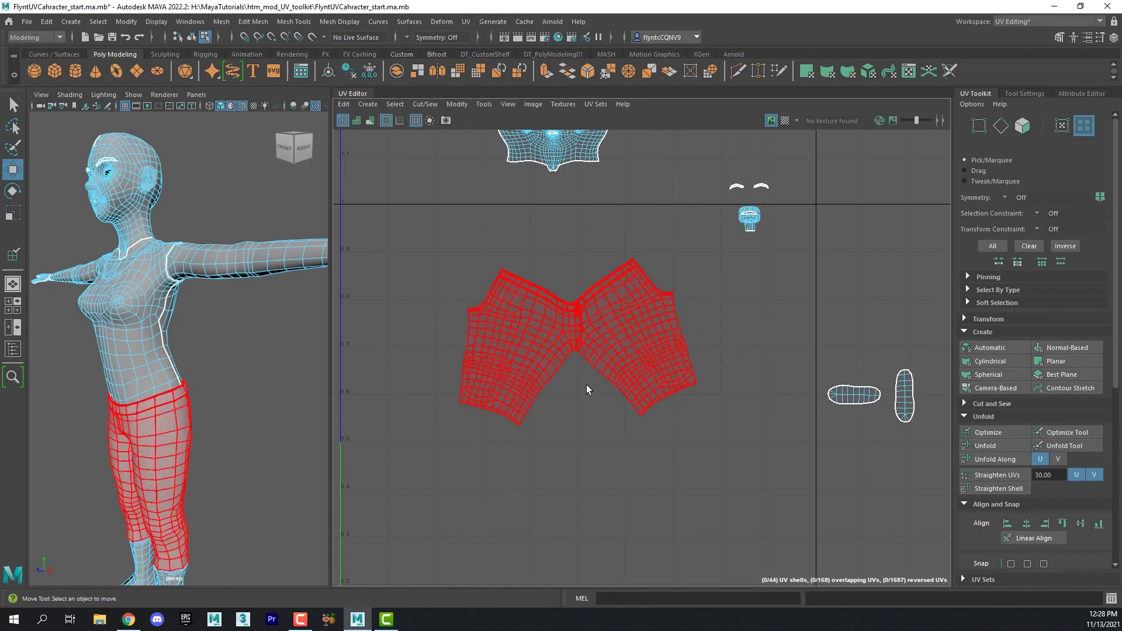
left_click(586, 384)
scroll(583, 384, "up", 3)
scroll(581, 382, "up", 3)
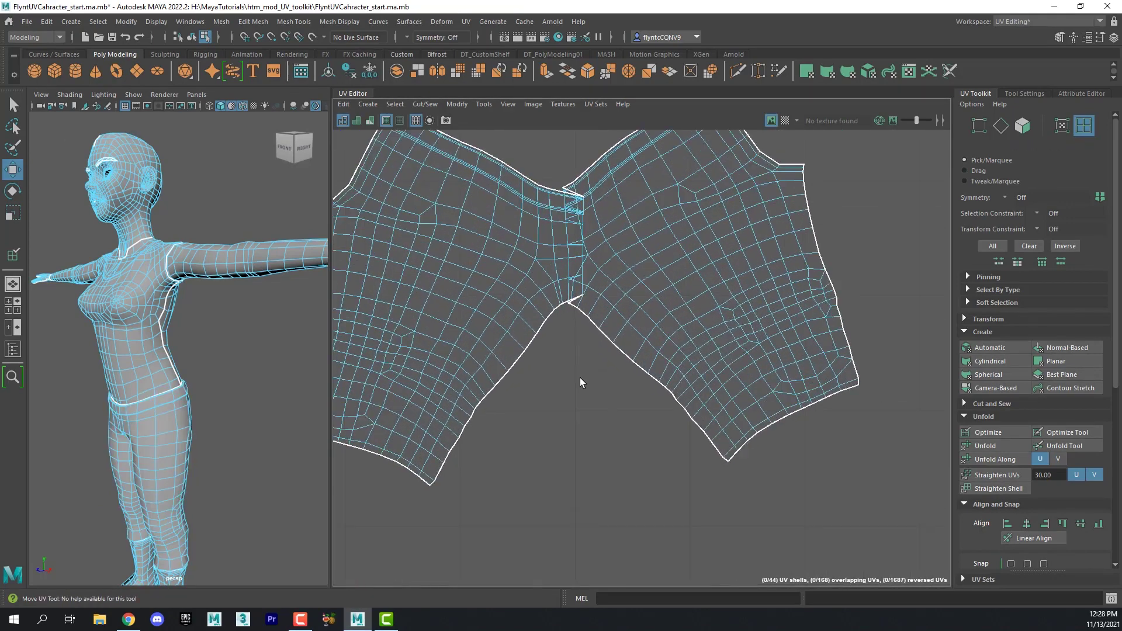
scroll(579, 383, "up", 2)
Reselect the ten crotch-seam edges in edge mode and centre the view on the seam
middle_click_drag(575, 373, 556, 482, "alt")
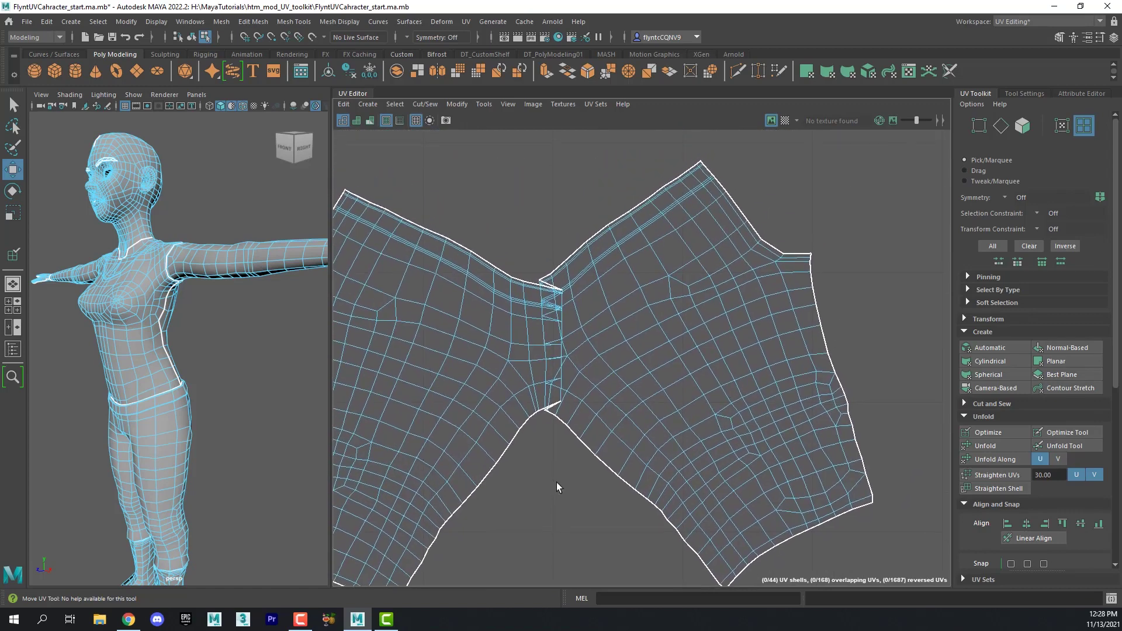
left_click(1000, 125)
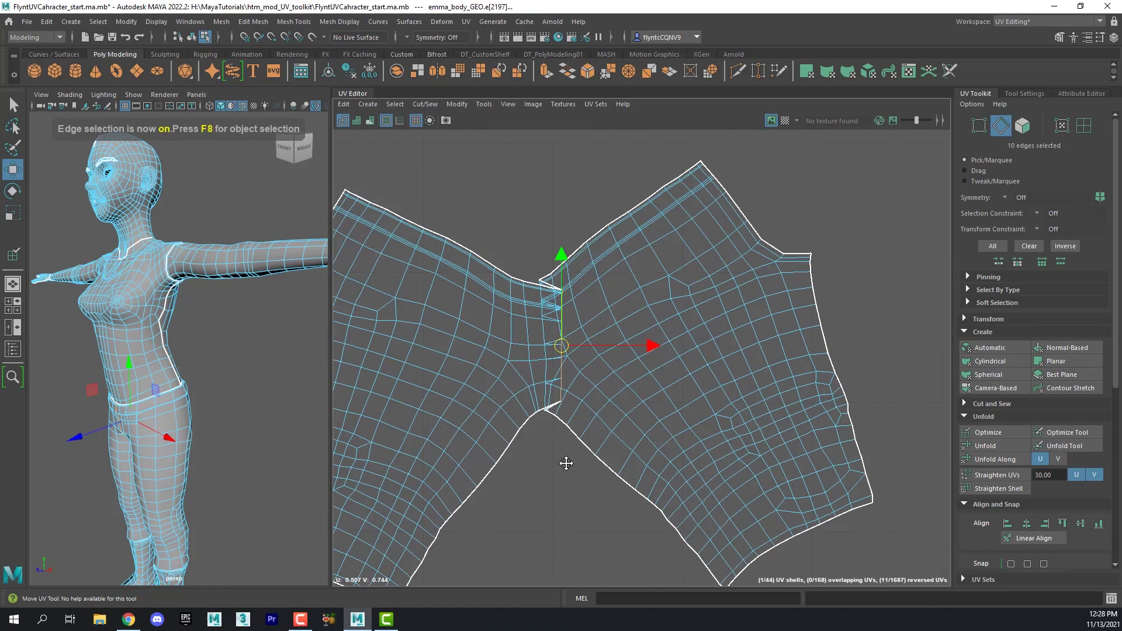
middle_click_drag(567, 462, 628, 467, "alt")
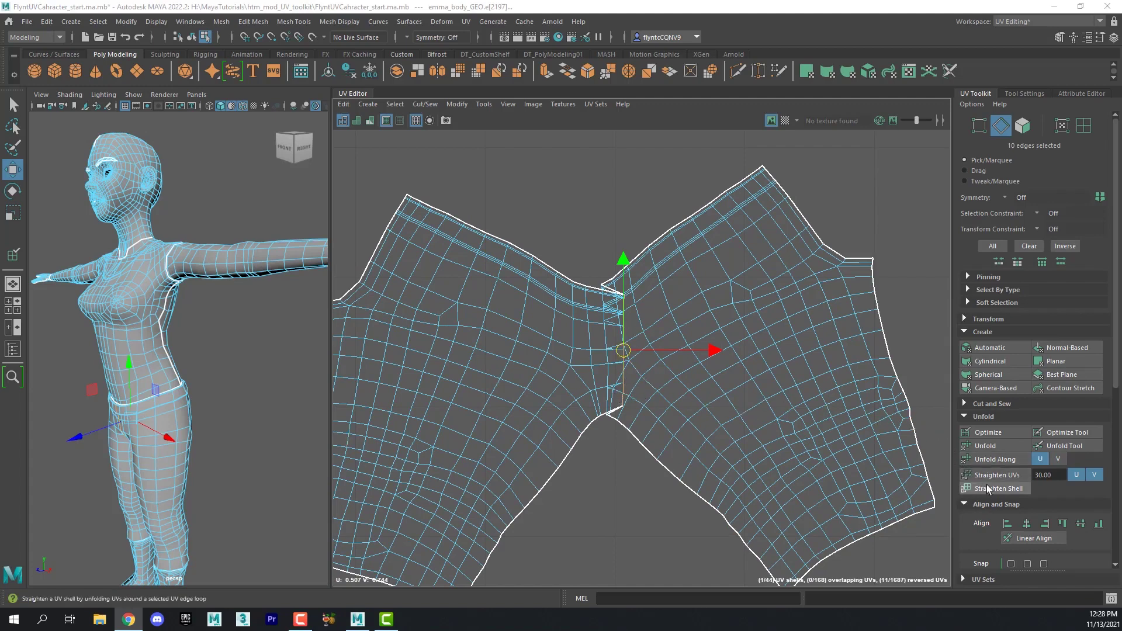
Collapse the Create, Unfold, Align and Snap, and Arrange and Layout sections in the UV Toolkit
left_click(964, 332)
left_click(964, 357)
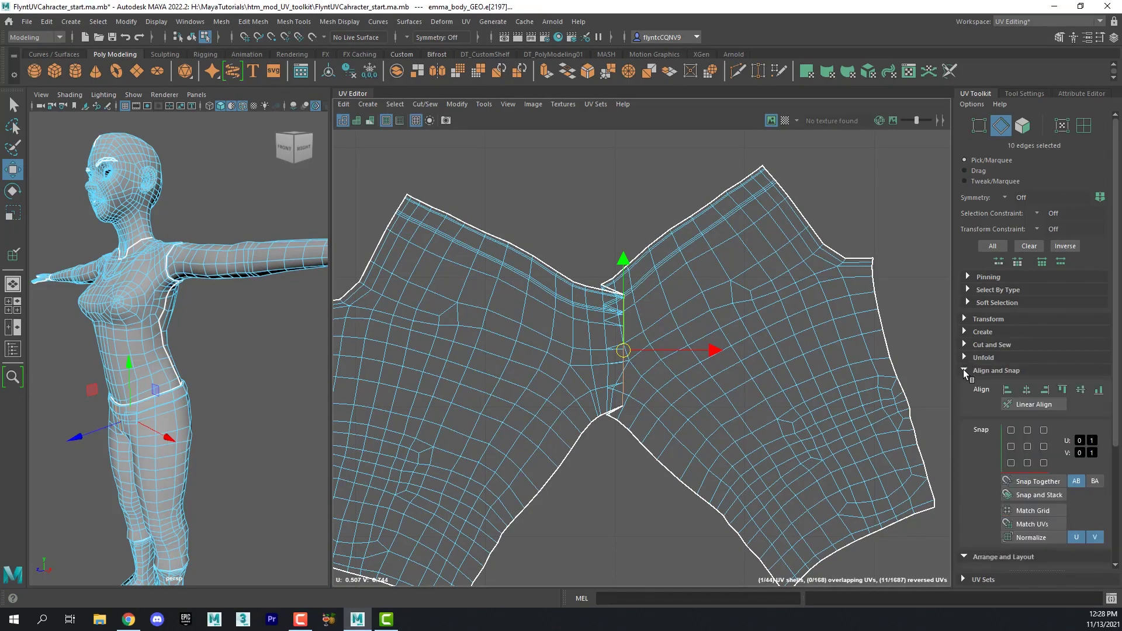
left_click(965, 371)
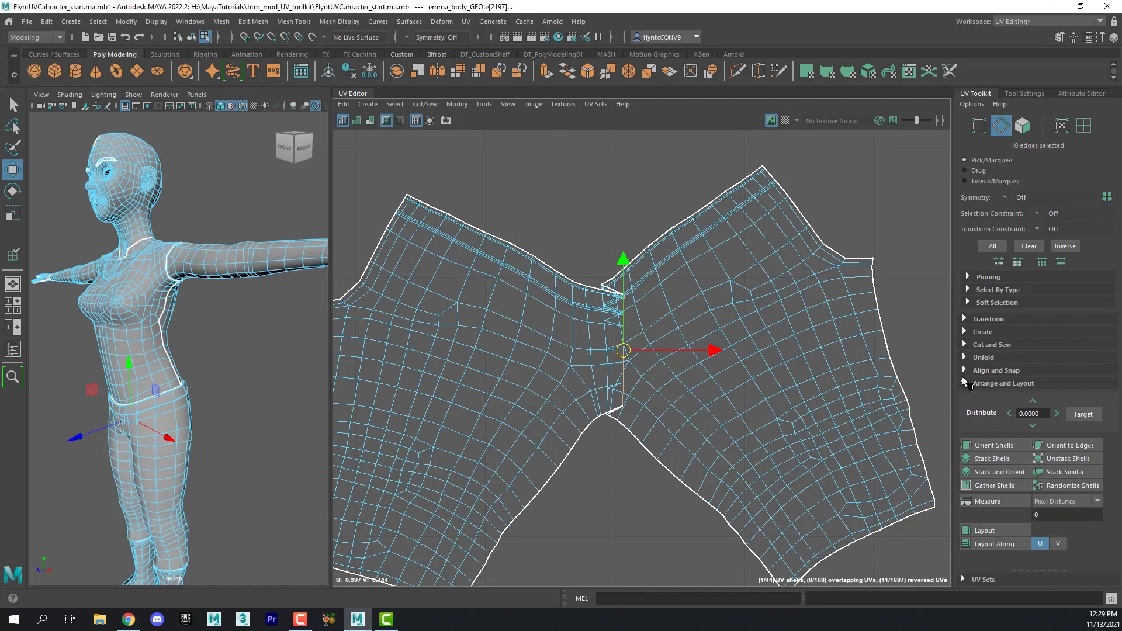
left_click(964, 384)
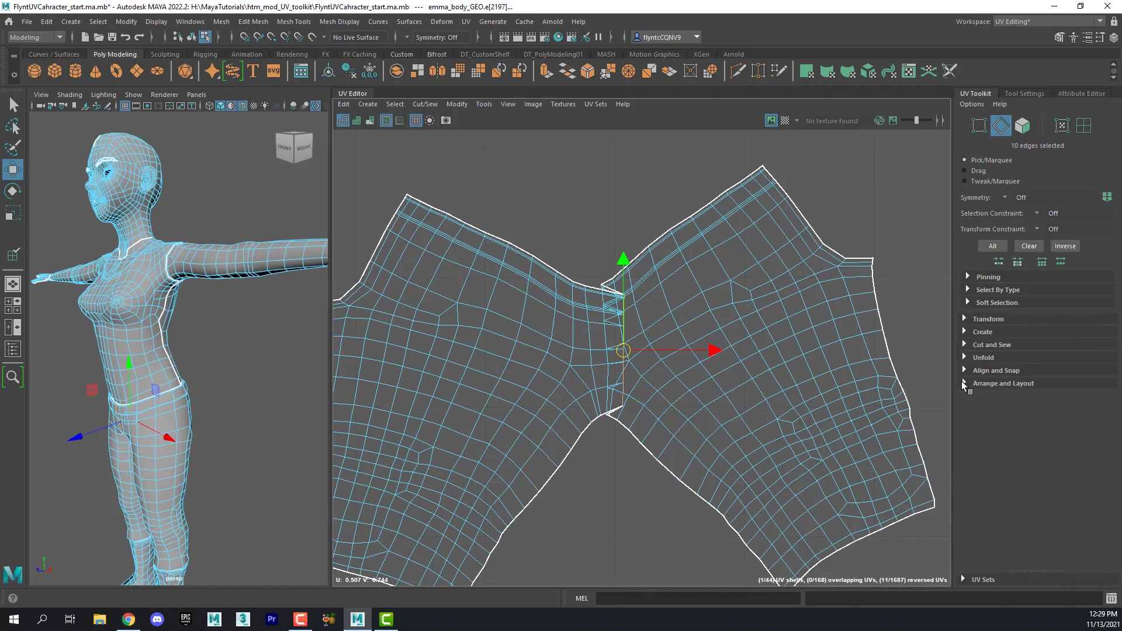
Expand the Transform section and its Tools subsection to expose Symmetrize
left_click(964, 319)
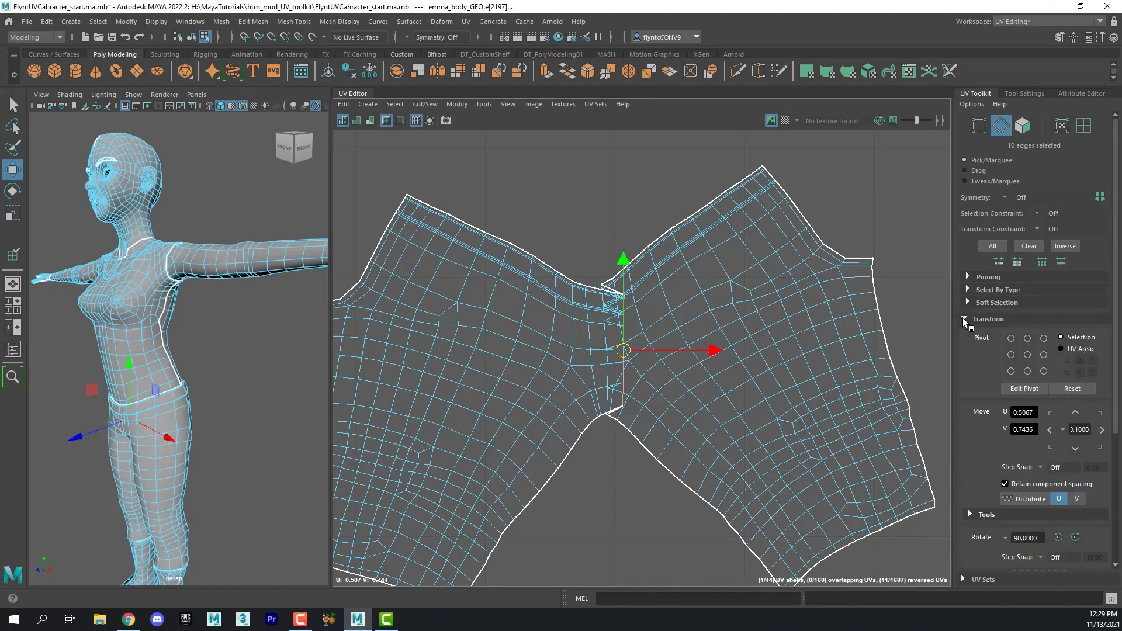
left_click(969, 516)
scroll(981, 484, "down", 4)
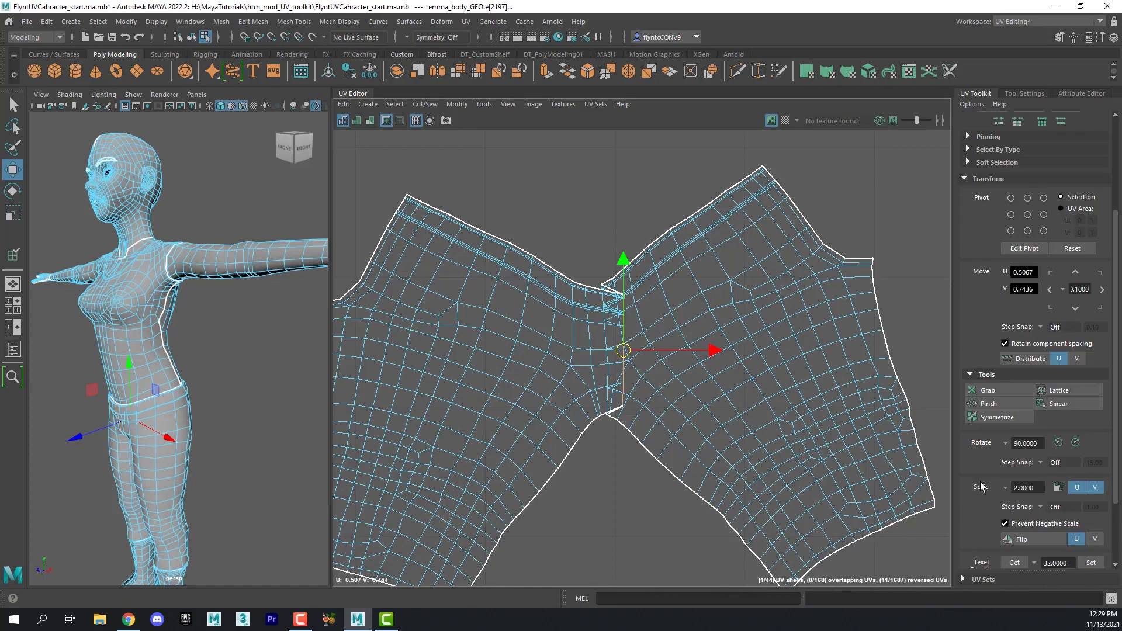
Symmetrize the pants UVs about the crotch seam, brushing both halves into mirror images
left_click(1001, 418)
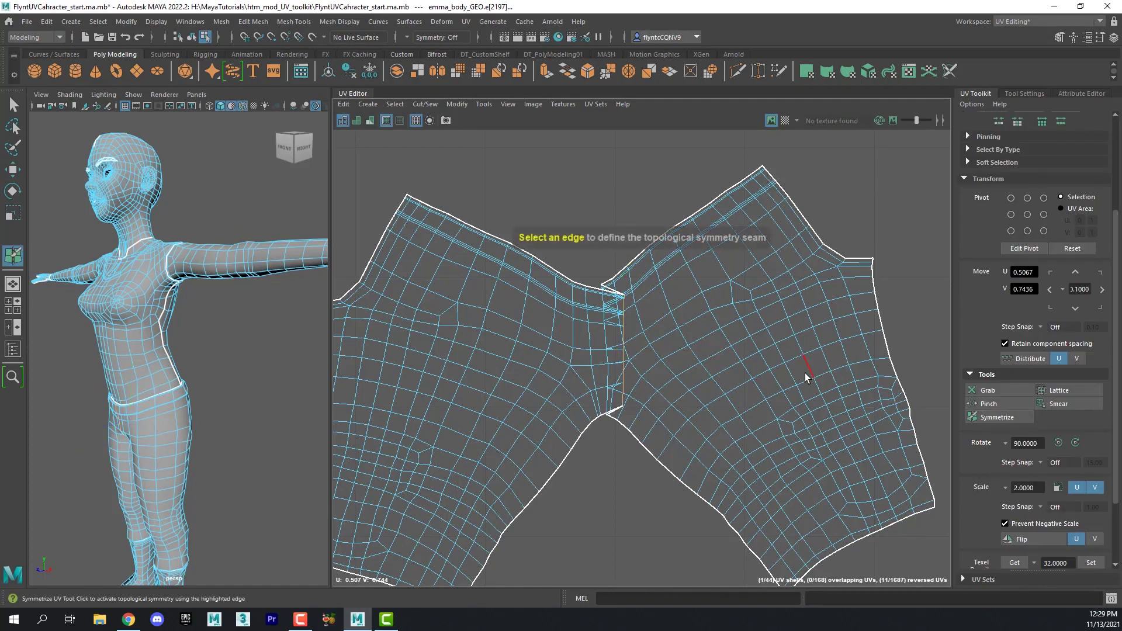
left_click(623, 335)
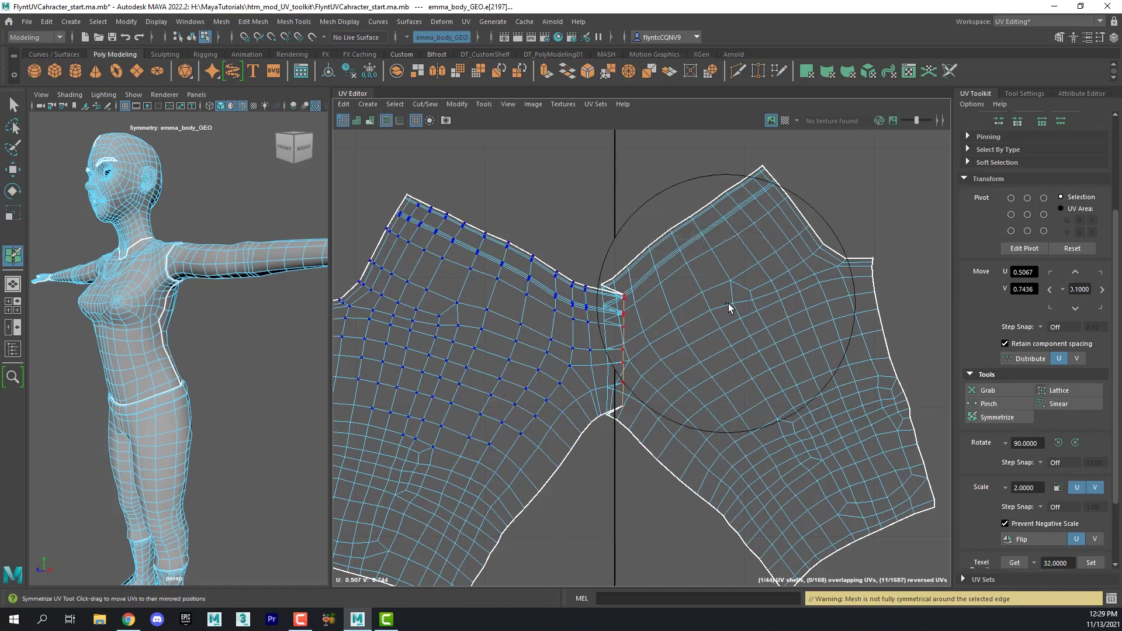
mouse_move(729, 303)
left_mouse_down()
mouse_move(730, 281)
mouse_move(786, 508)
mouse_move(873, 364)
mouse_move(684, 299)
mouse_move(457, 301)
mouse_move(390, 432)
left_mouse_up()
scroll(534, 465, "down", 1)
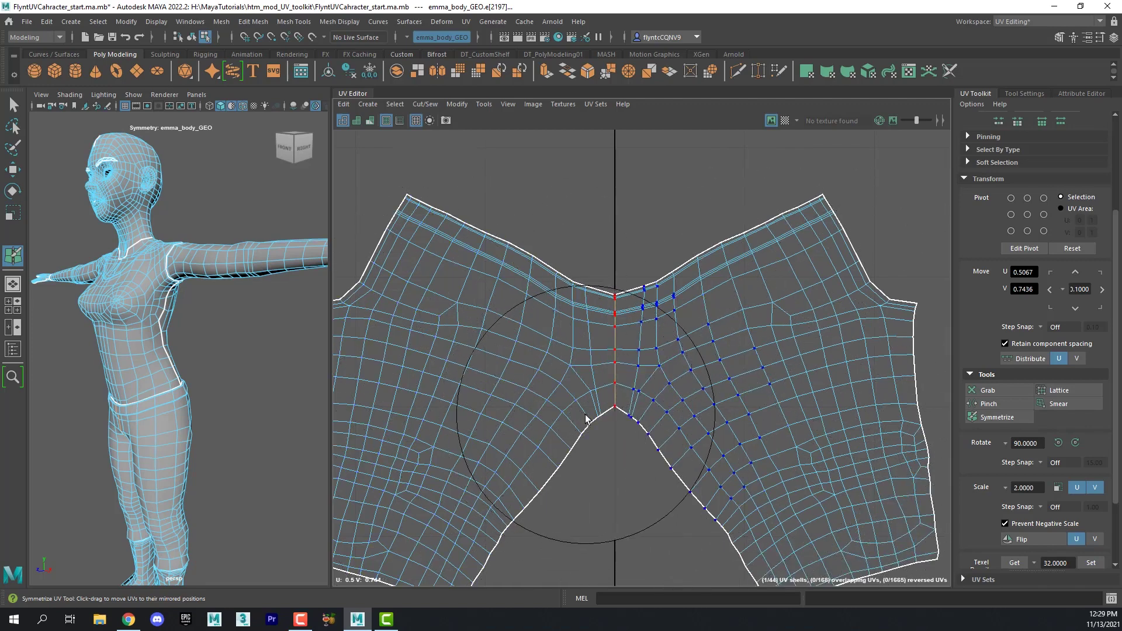
scroll(586, 420, "down", 1)
mouse_move(586, 419)
left_mouse_down()
mouse_move(556, 375)
mouse_move(435, 522)
mouse_move(646, 397)
mouse_move(831, 490)
mouse_move(642, 383)
mouse_move(350, 384)
mouse_move(574, 443)
mouse_move(809, 448)
left_mouse_up()
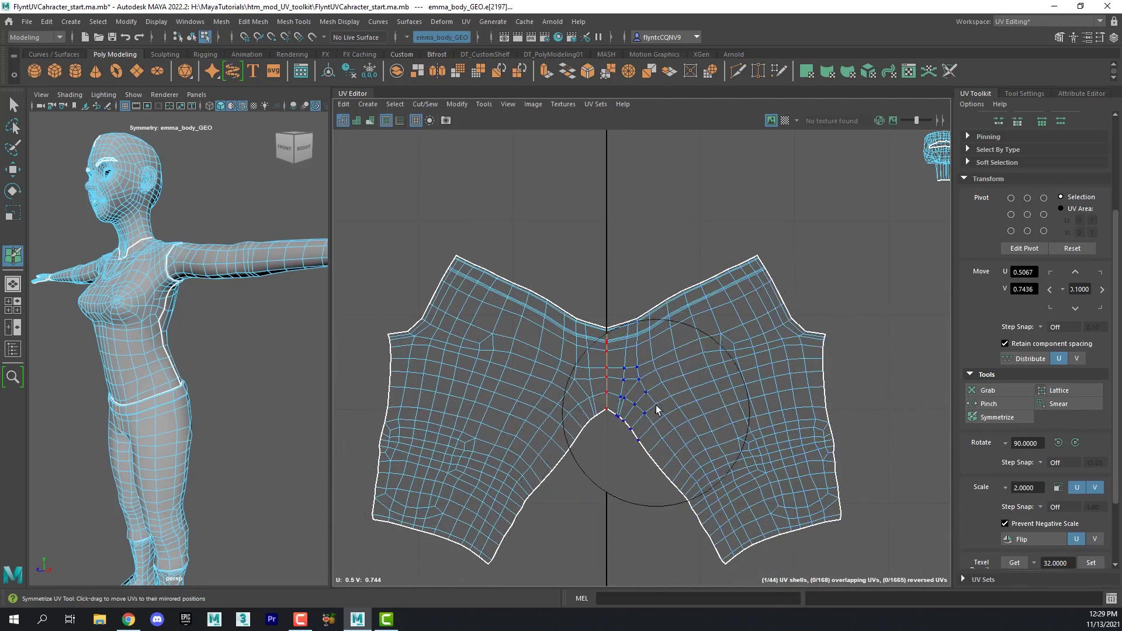
left_click(963, 178)
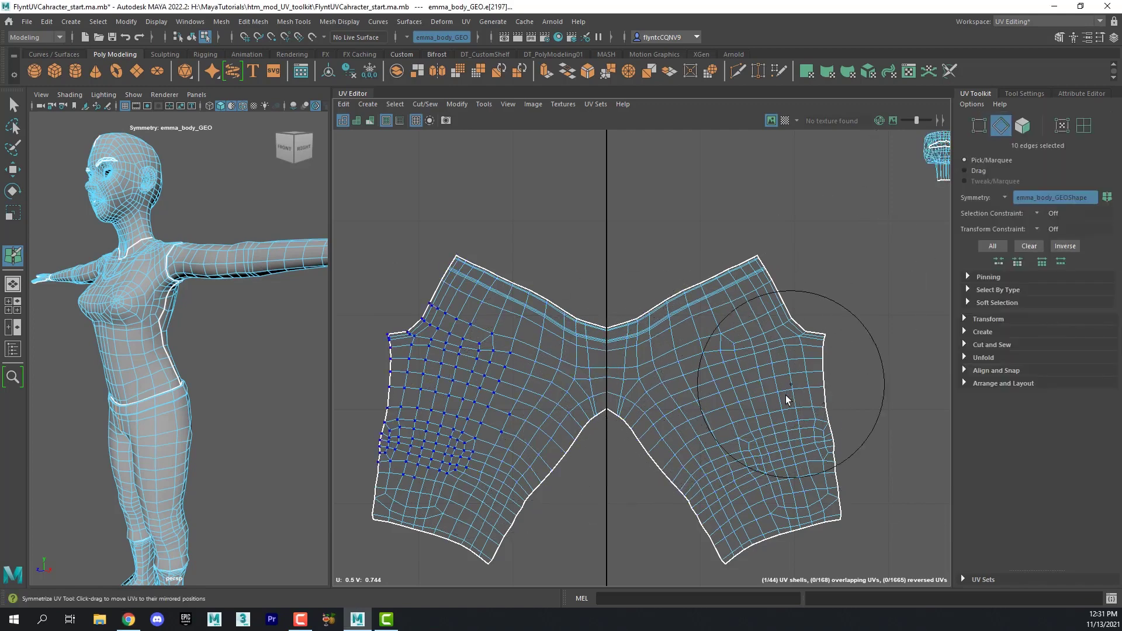
left_click(15, 105)
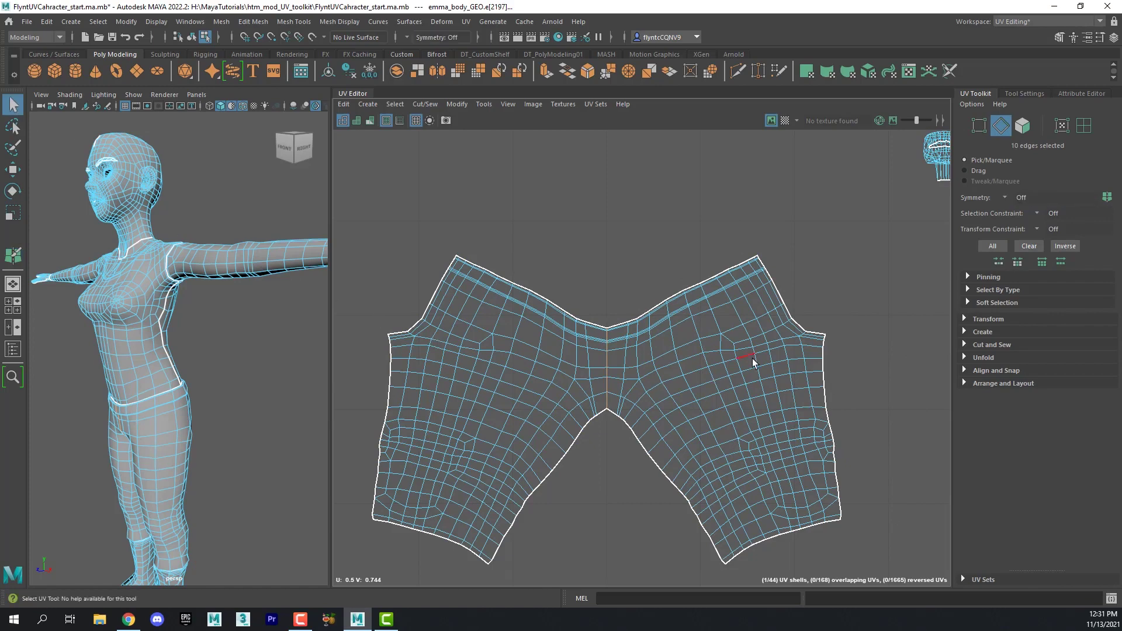
left_click(1062, 127)
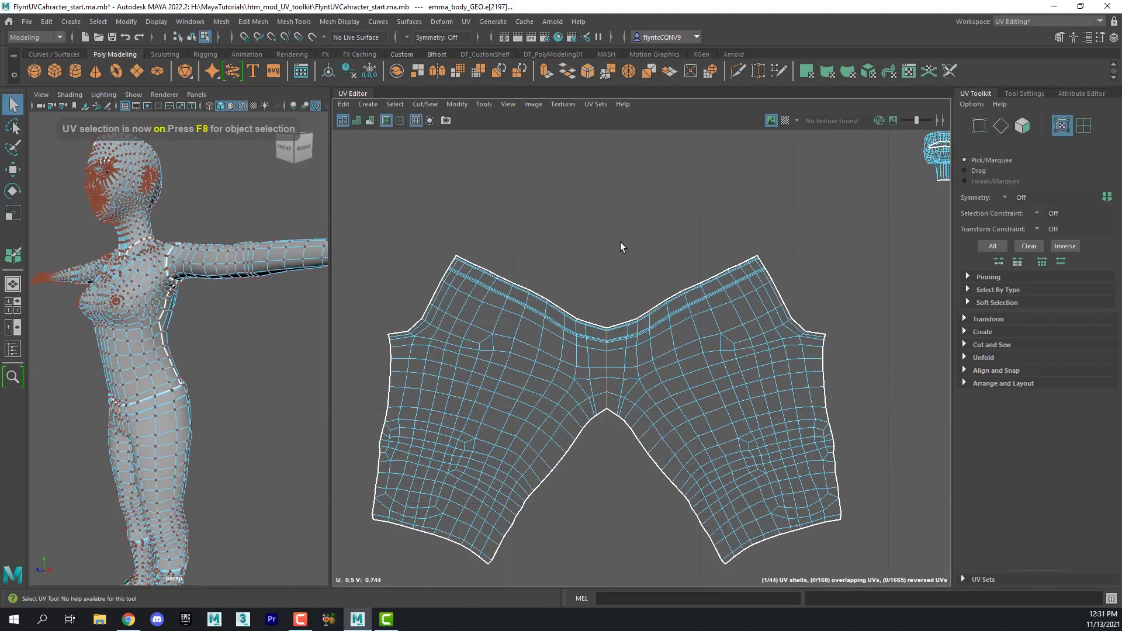
left_click_drag(607, 231, 908, 552)
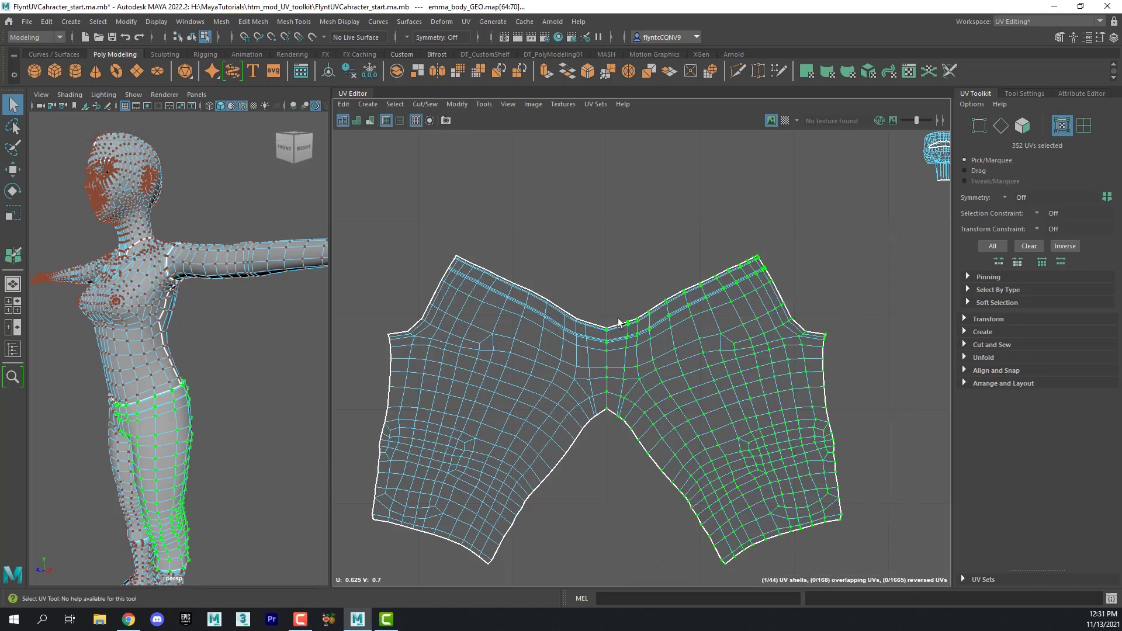
left_click(671, 278)
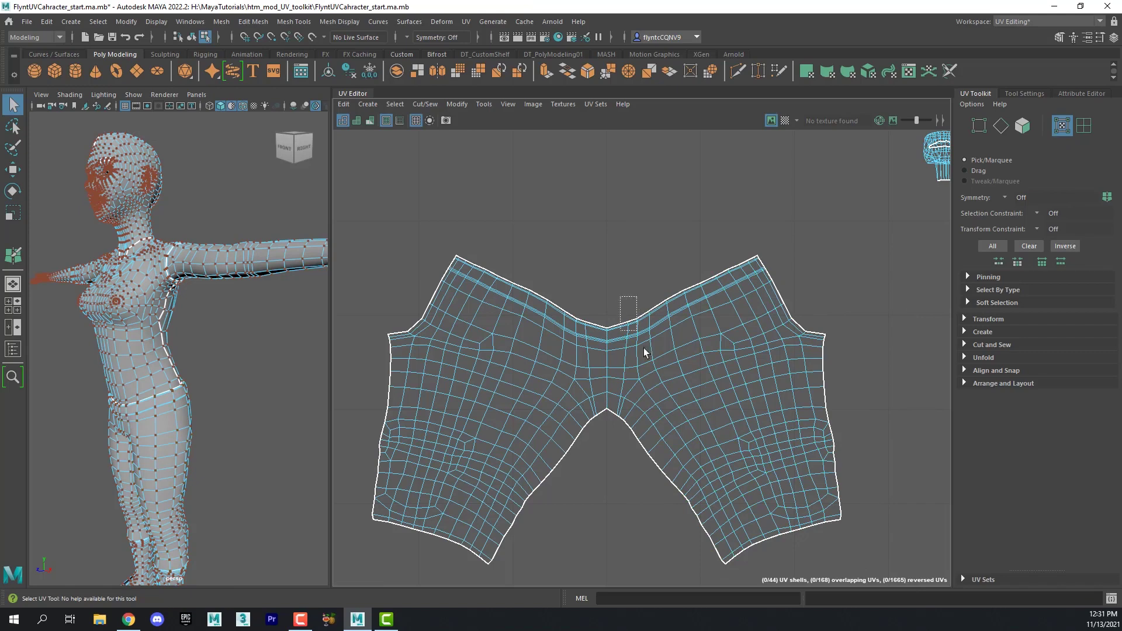
left_click_drag(644, 348, 900, 568)
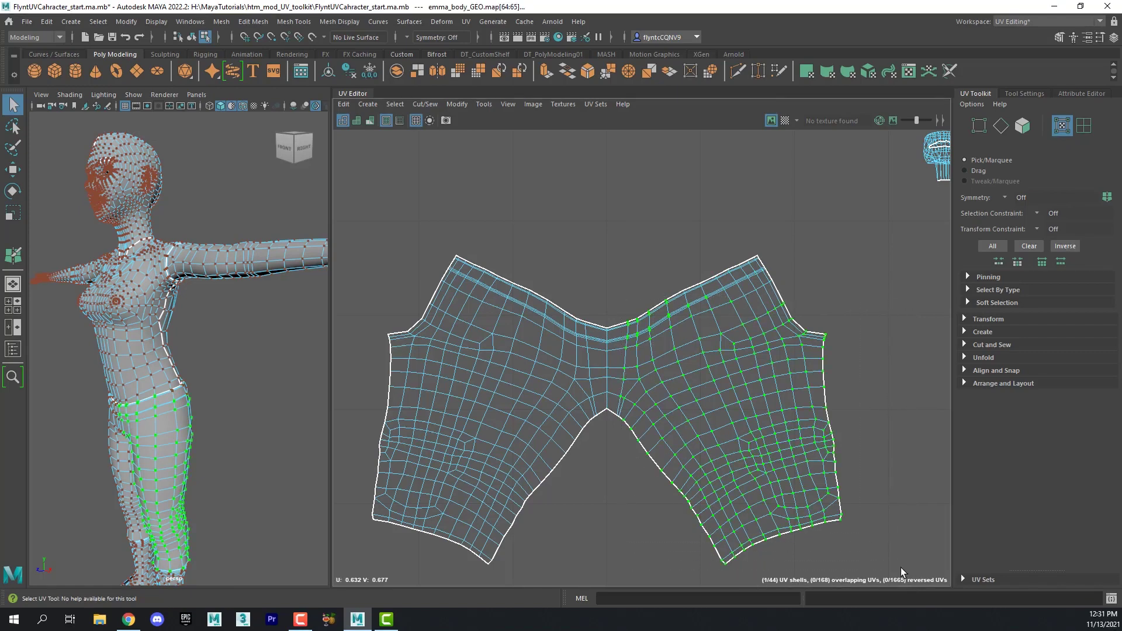
key("e")
left_click_drag(621, 435, 615, 208)
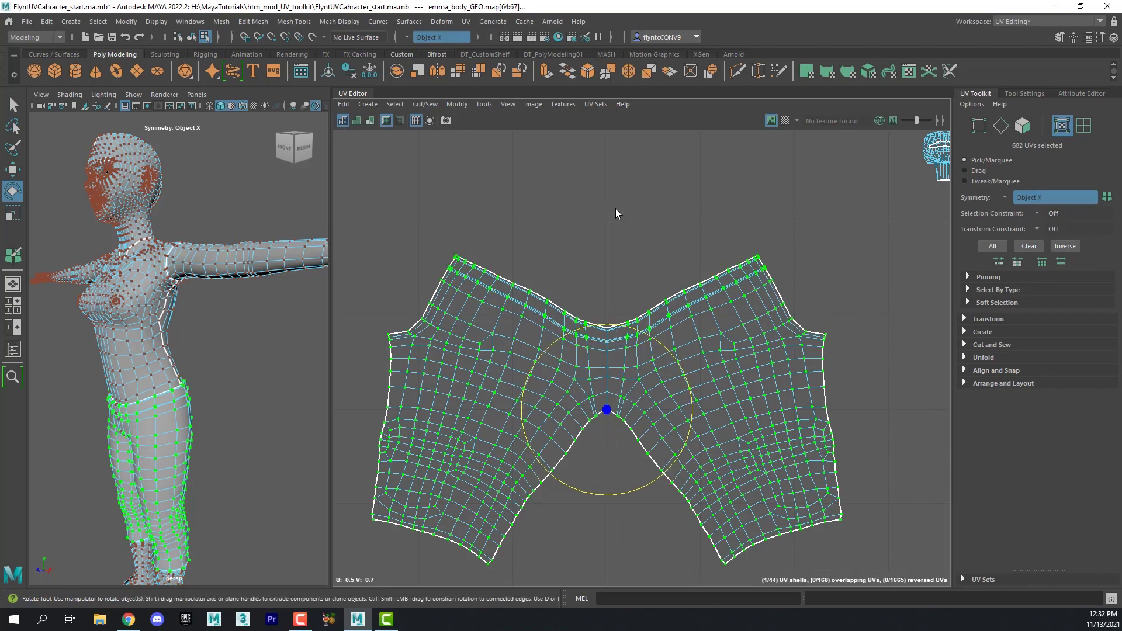
left_click_drag(672, 360, 678, 370)
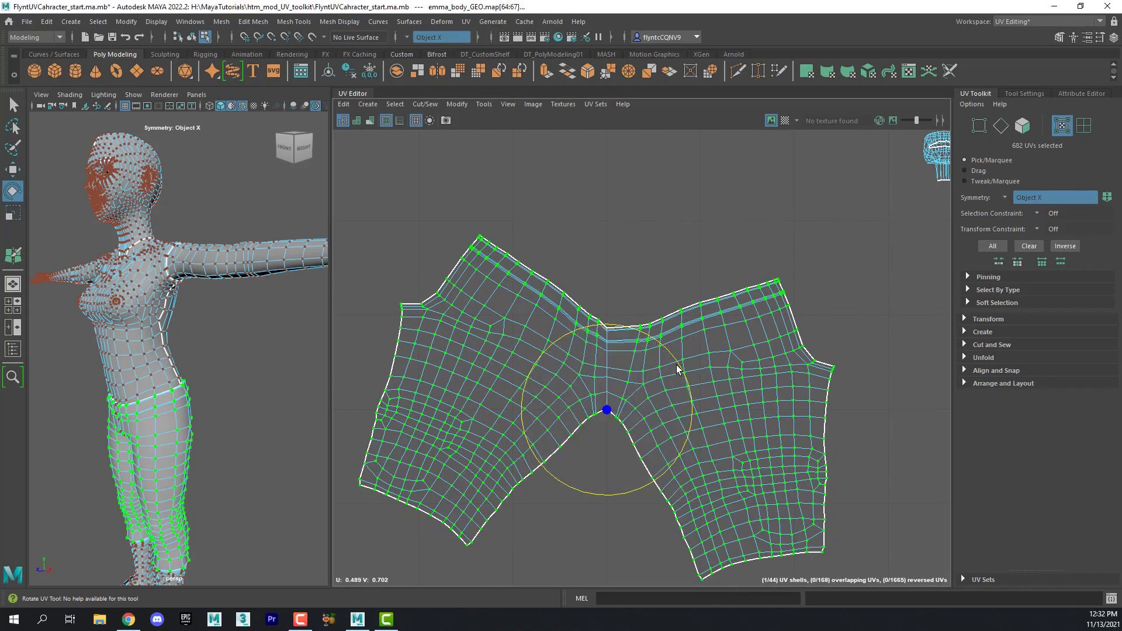
key("ctrl+z")
left_click(1001, 198)
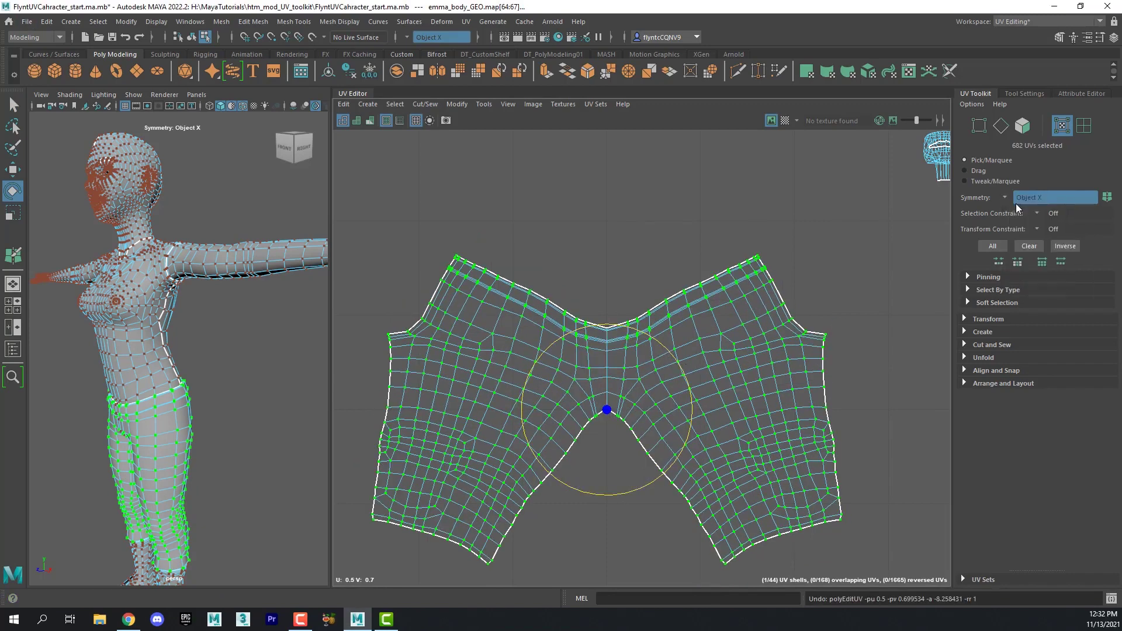
Rotate the right leg's UVs upright and lower them slightly down and left
left_click(889, 503)
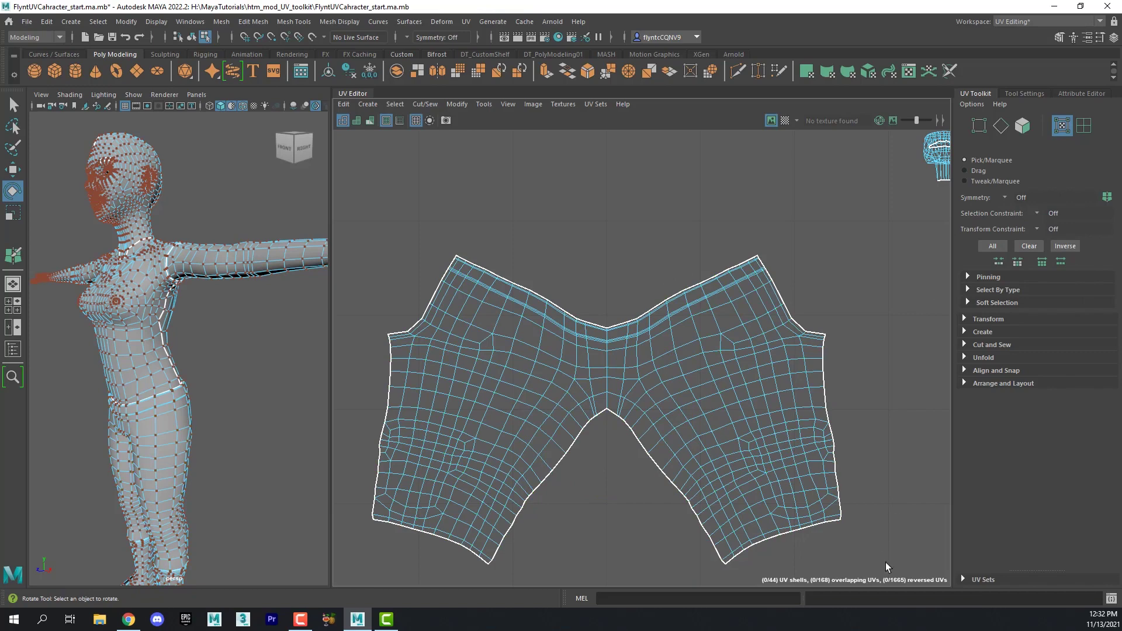
mouse_move(885, 571)
left_mouse_down()
mouse_move(618, 285)
mouse_move(616, 227)
left_mouse_up()
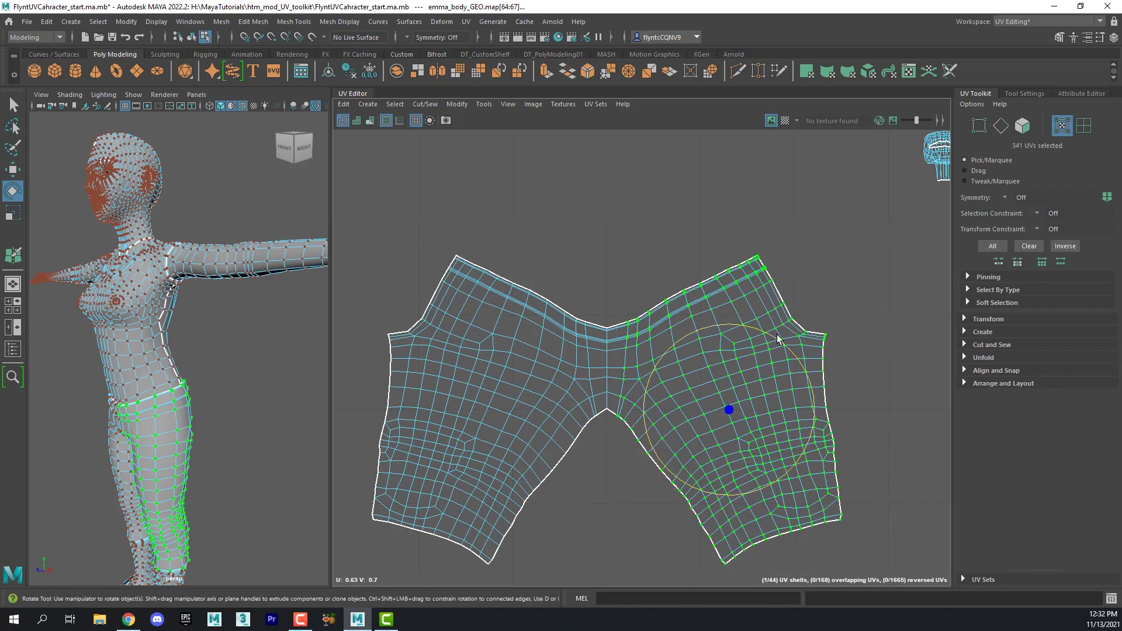
left_click_drag(778, 339, 781, 369)
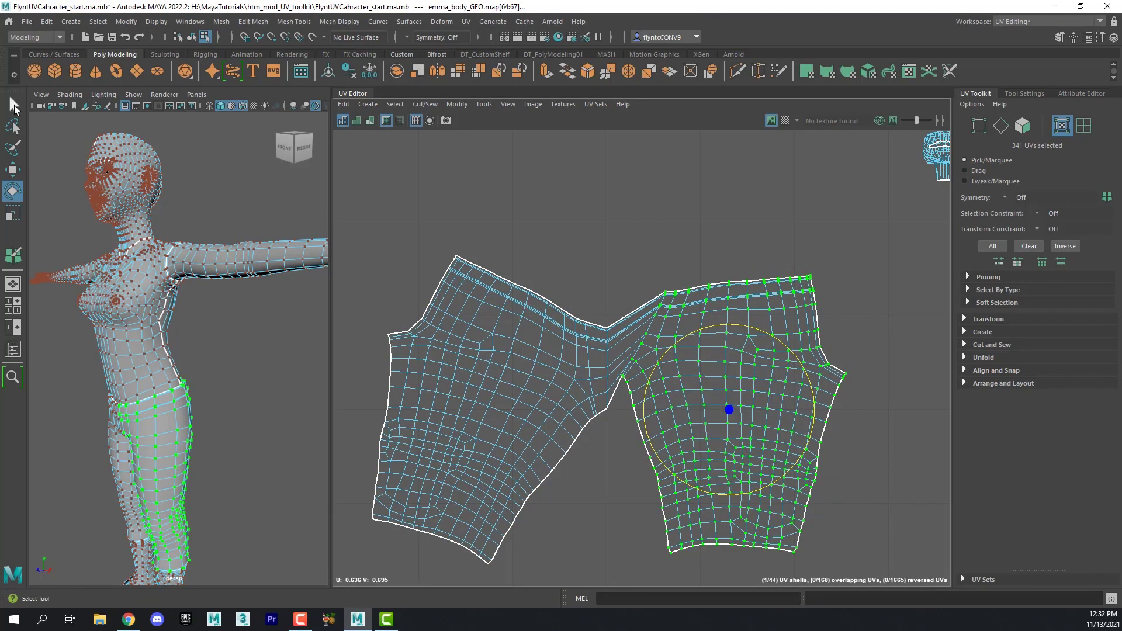
left_click(13, 168)
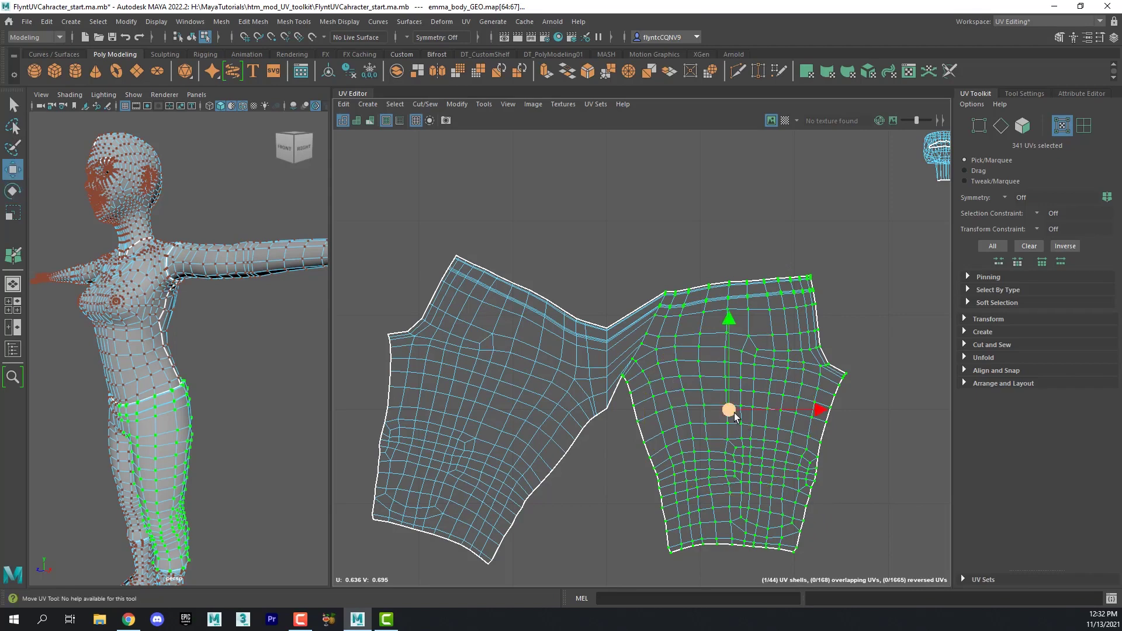
left_click_drag(734, 416, 724, 450)
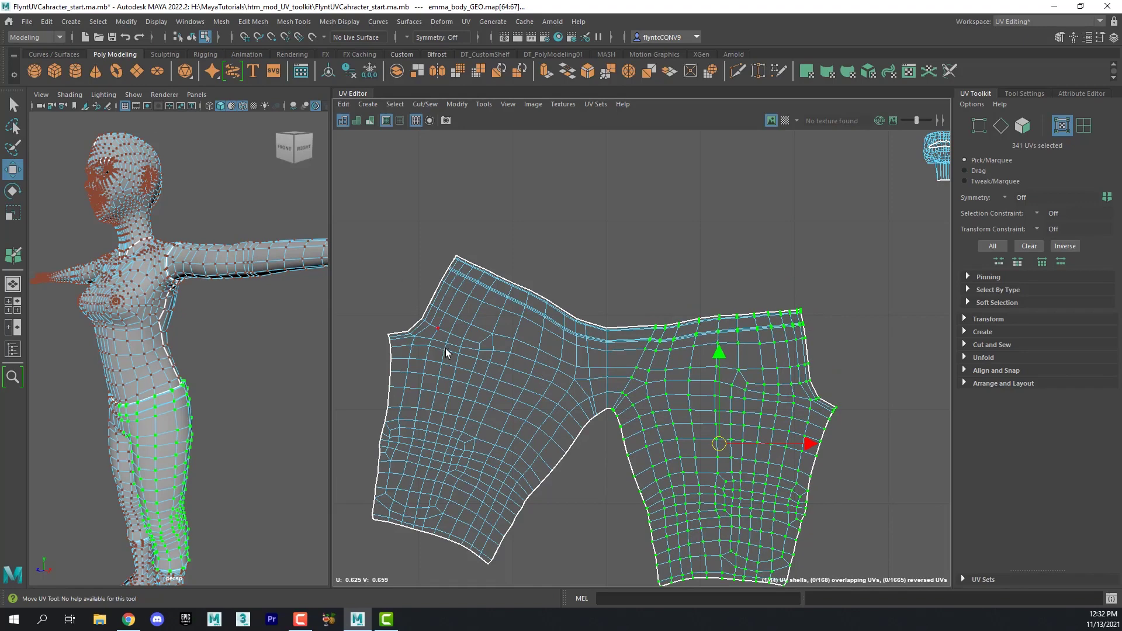
scroll(526, 412, "up", 1)
scroll(602, 474, "down", 2)
Rotate the left leg's UVs upright and lower them to hang beside the right leg
left_click_drag(537, 562, 396, 455)
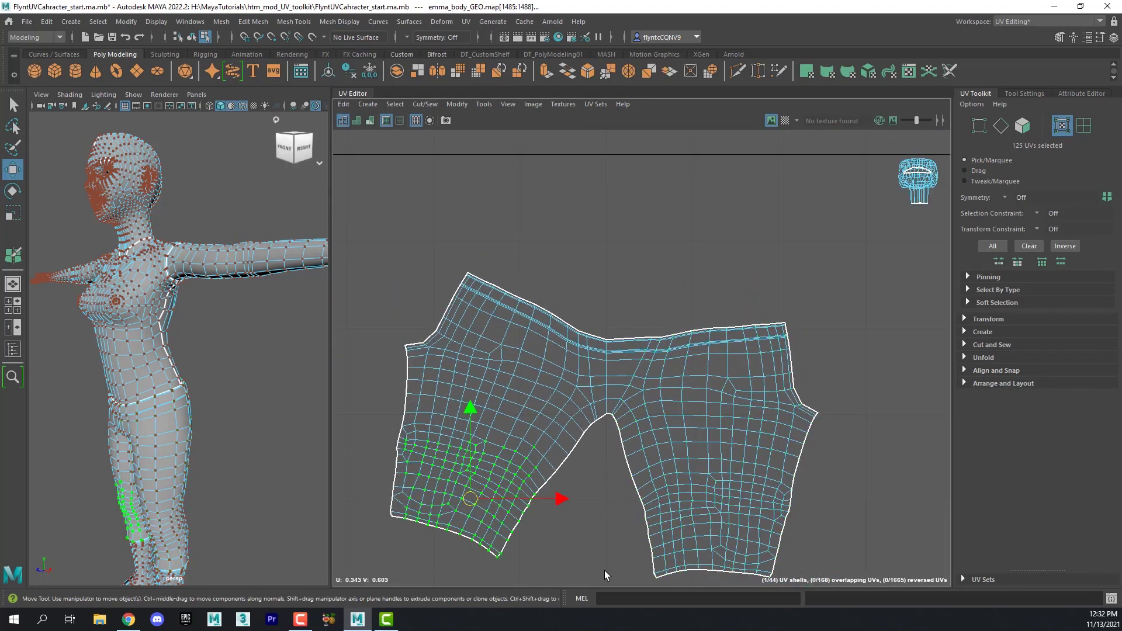
left_click_drag(604, 575, 367, 246)
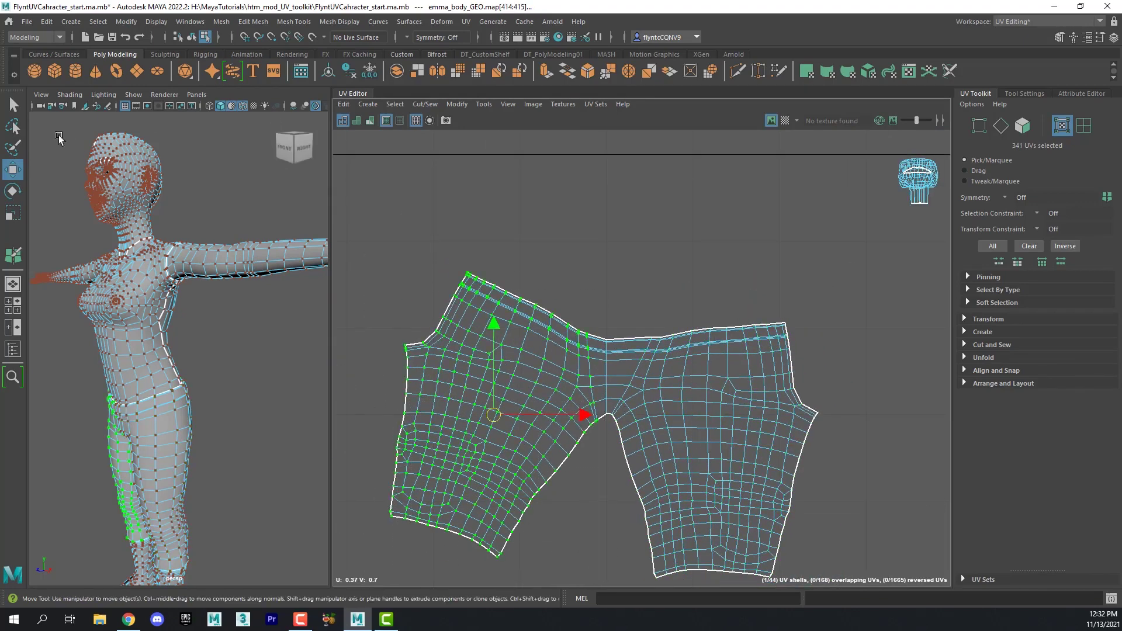
left_click(13, 190)
left_click_drag(552, 354, 524, 338)
key("w")
left_click_drag(503, 417, 507, 448)
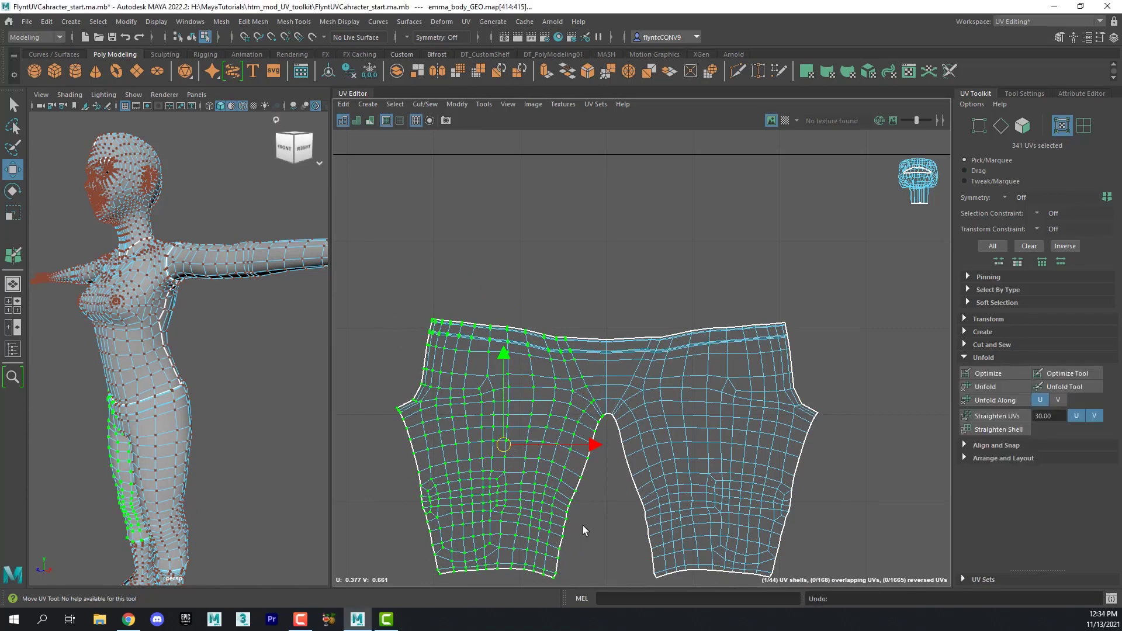
Optimize the UV layout of the left leg, then the right leg, from the Unfold section
left_click(964, 358)
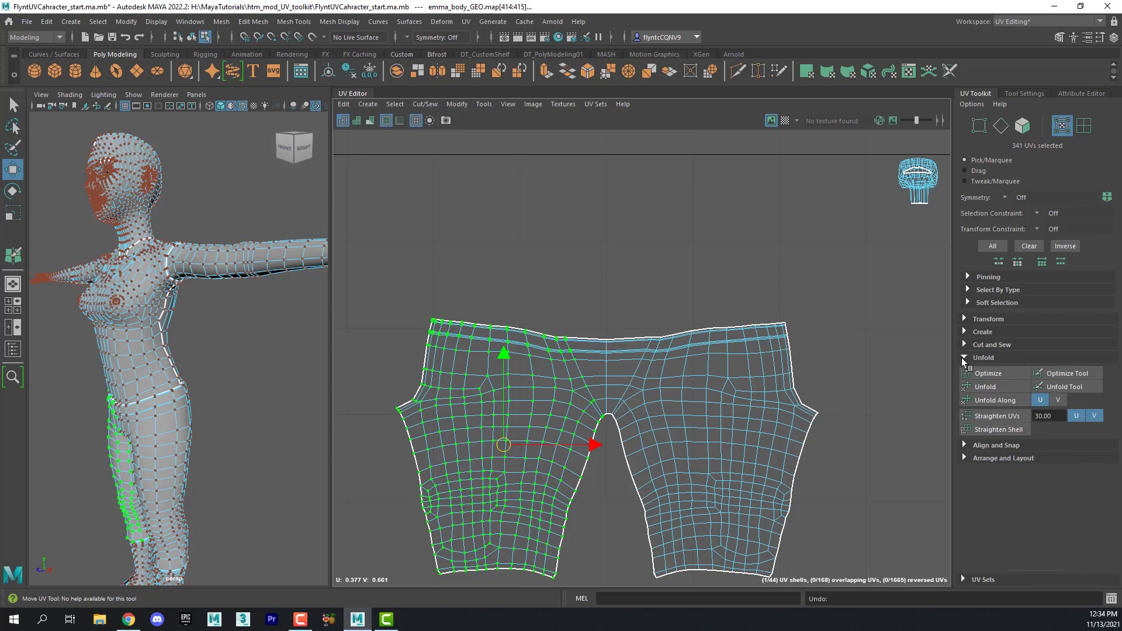
left_click(989, 374)
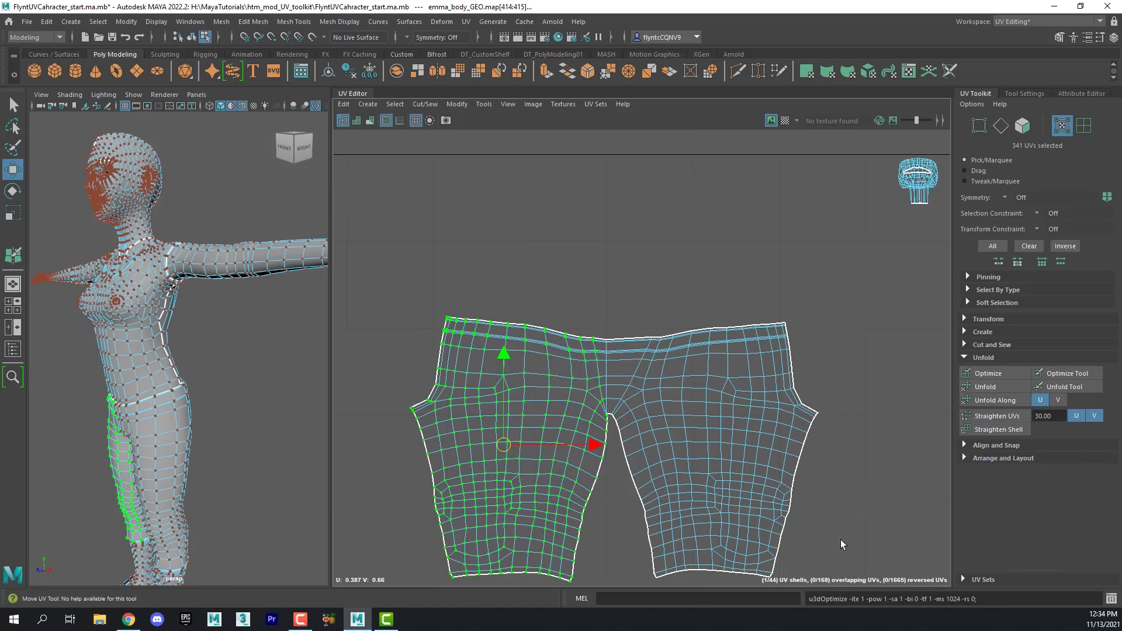
scroll(821, 531, "up", 2)
scroll(821, 532, "down", 3)
scroll(833, 568, "down", 1)
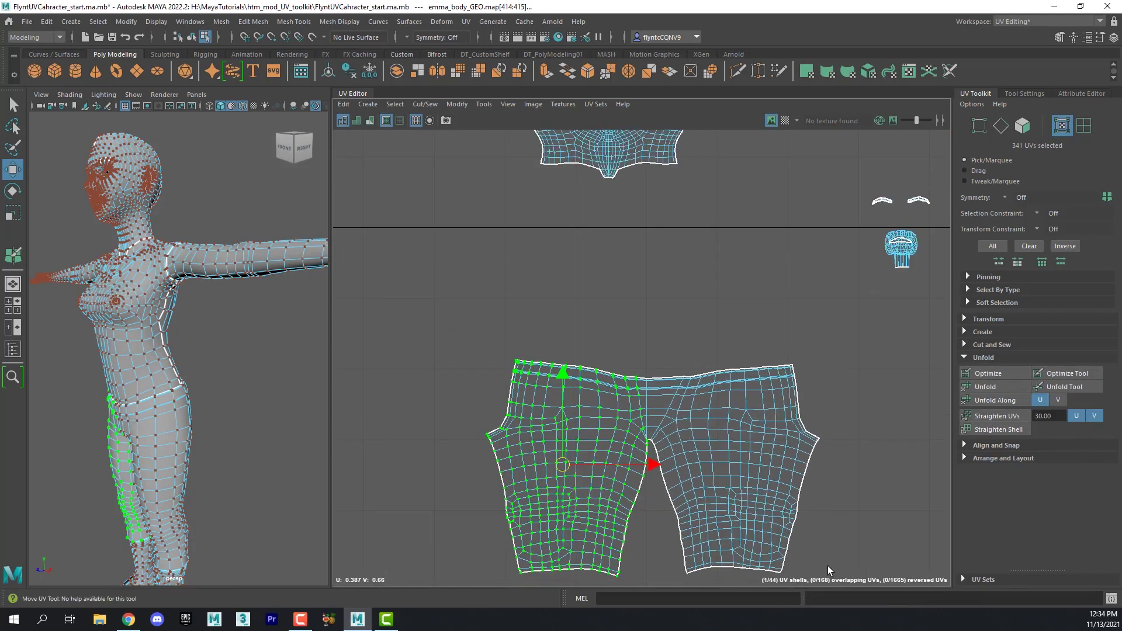
scroll(821, 557, "down", 1)
left_click_drag(821, 557, 611, 254)
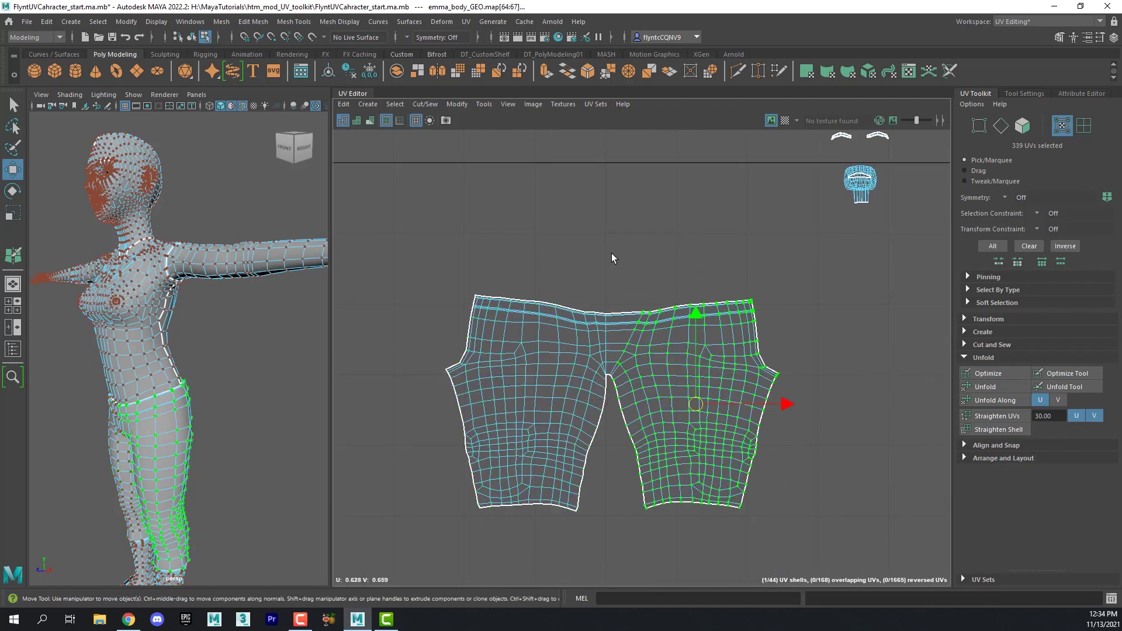
left_click(988, 374)
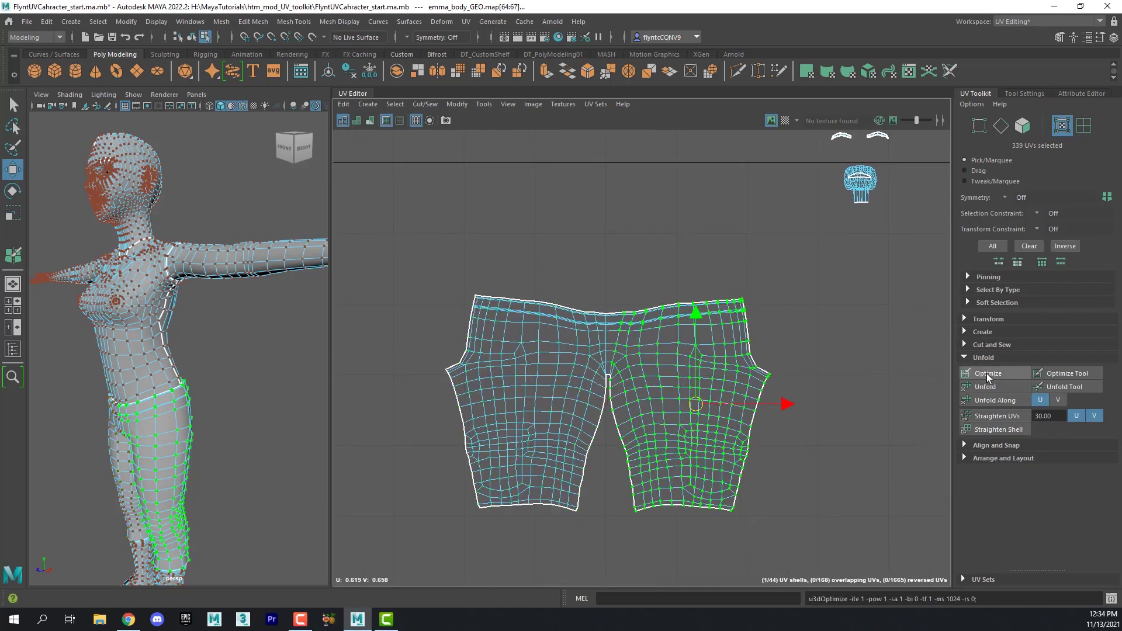
Brush the Optimize Tool over the crotch gap and left leg to even out the grid
left_click(717, 360)
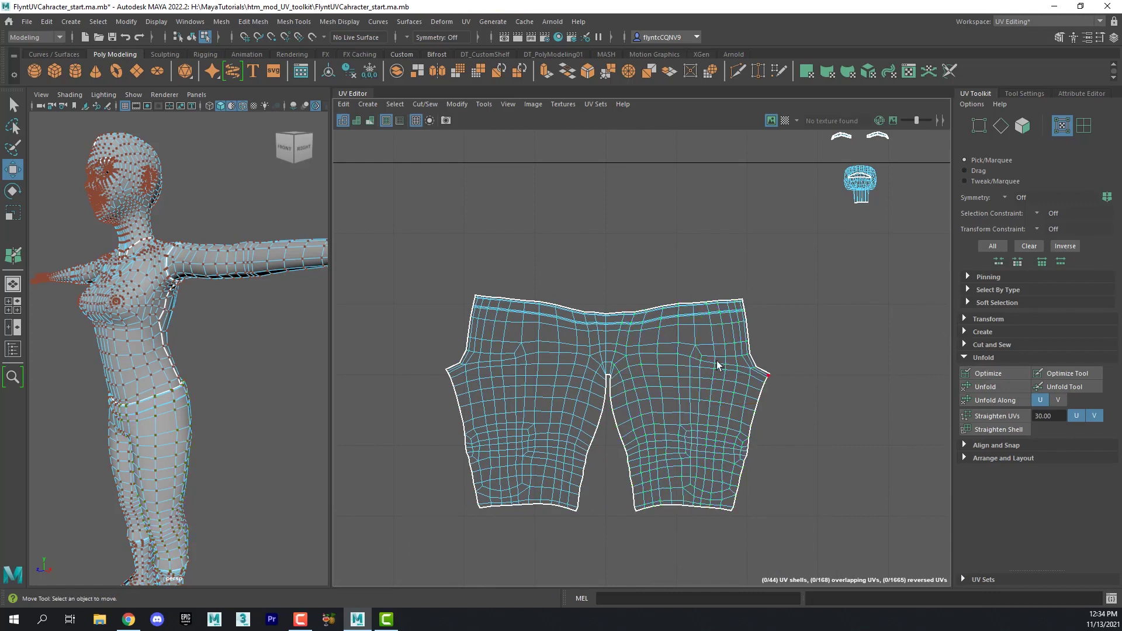
left_click(1063, 374)
left_click_drag(619, 350, 574, 368)
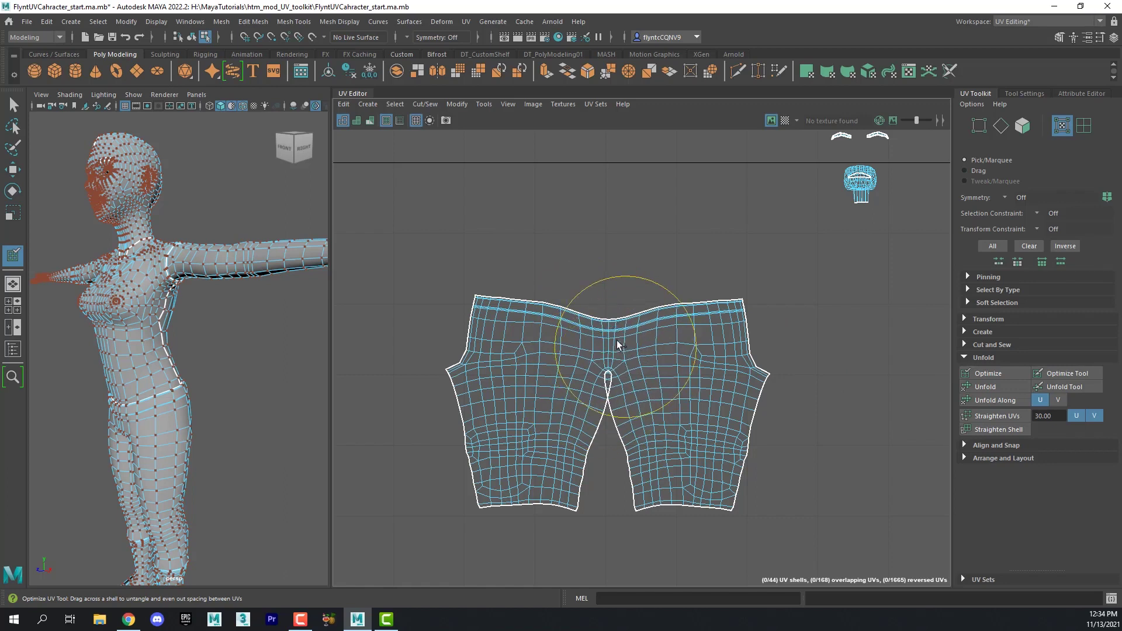
mouse_move(574, 367)
left_mouse_down()
mouse_move(523, 436)
mouse_move(639, 367)
mouse_move(511, 469)
left_mouse_up()
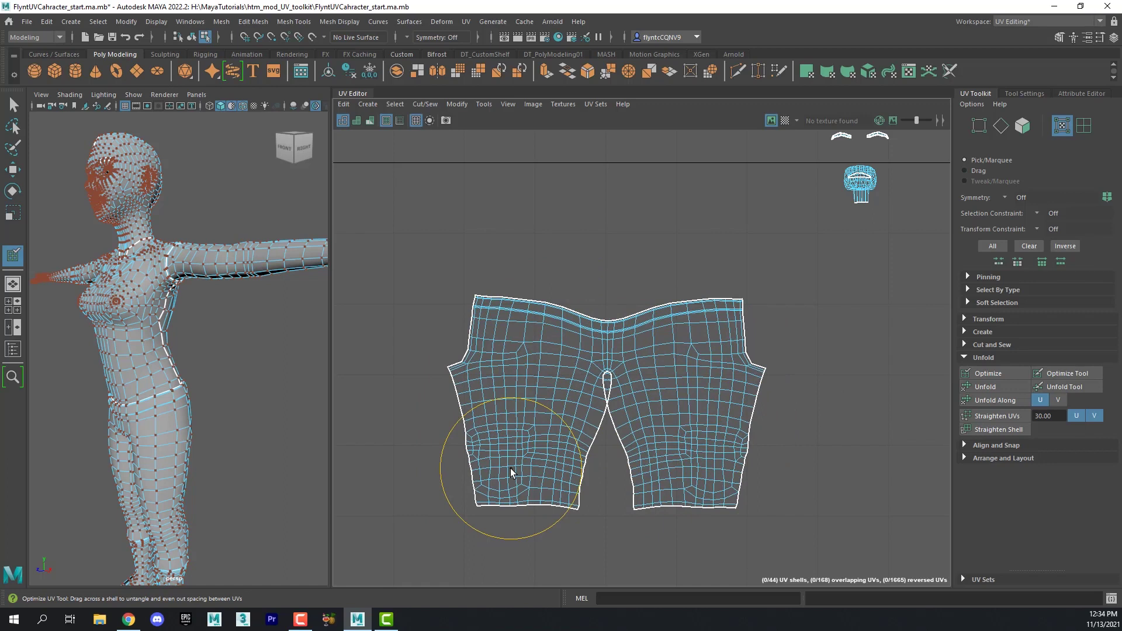